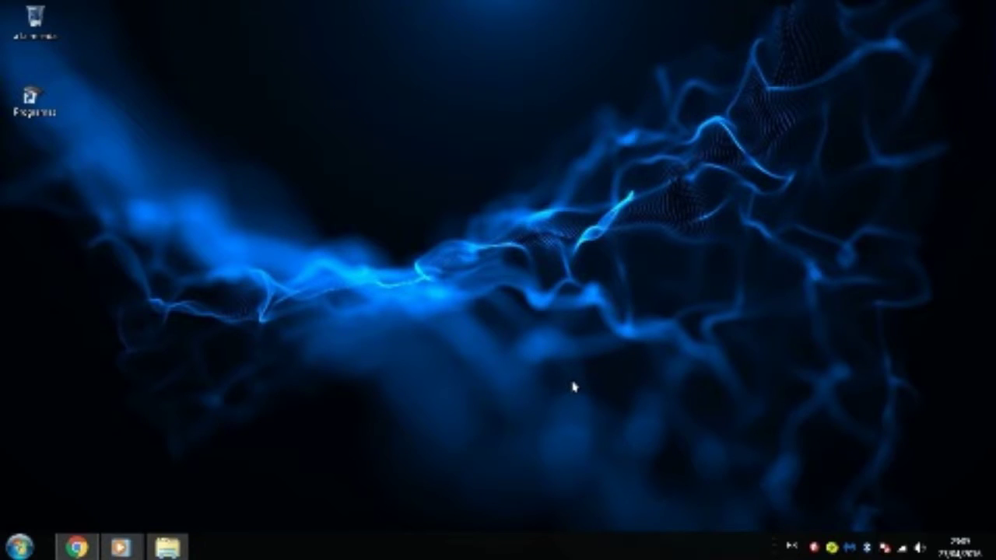
Switch to Chrome, download the Anti recycler zip archive from MEGA through the browser, and save it to the Escritorio folder.
click(76, 547)
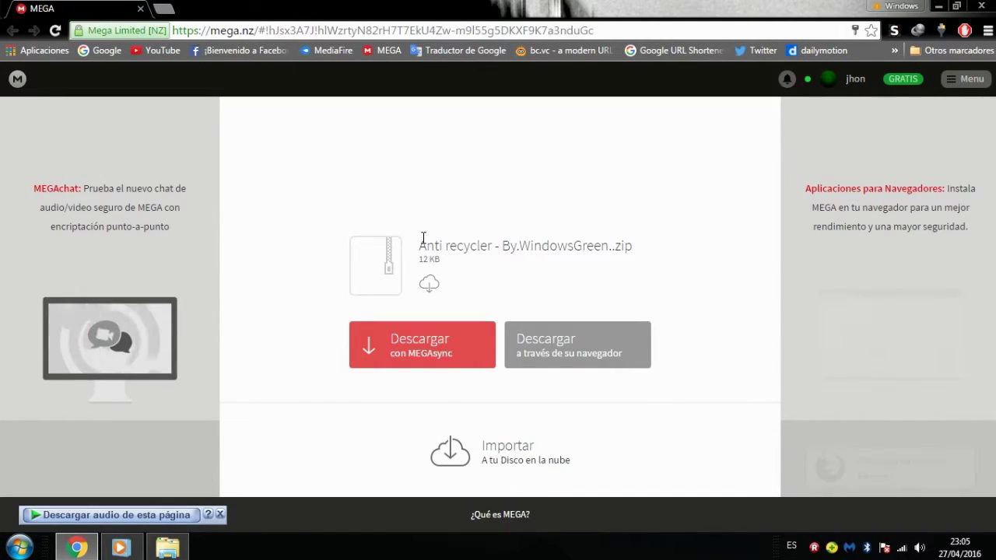
drag(420, 245, 633, 271)
click(633, 271)
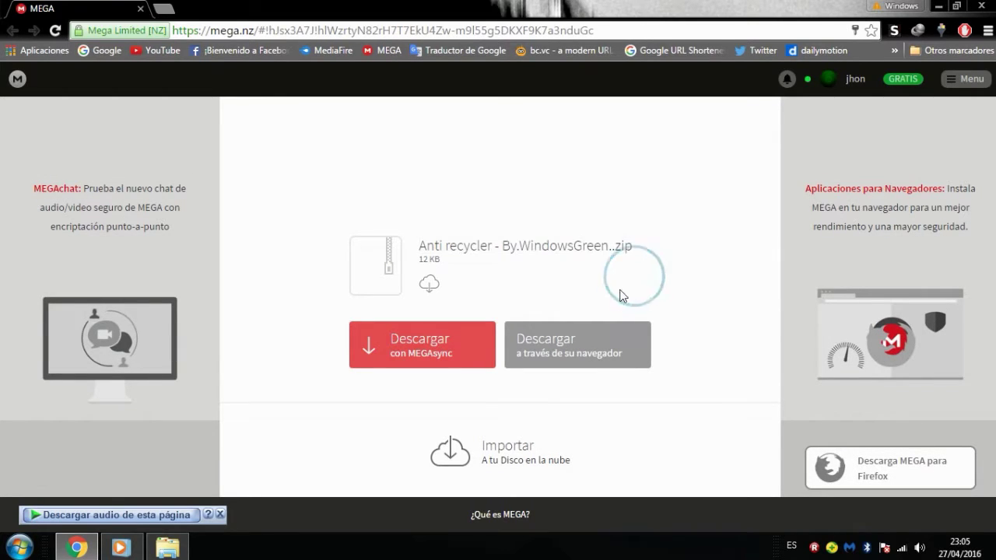
click(597, 345)
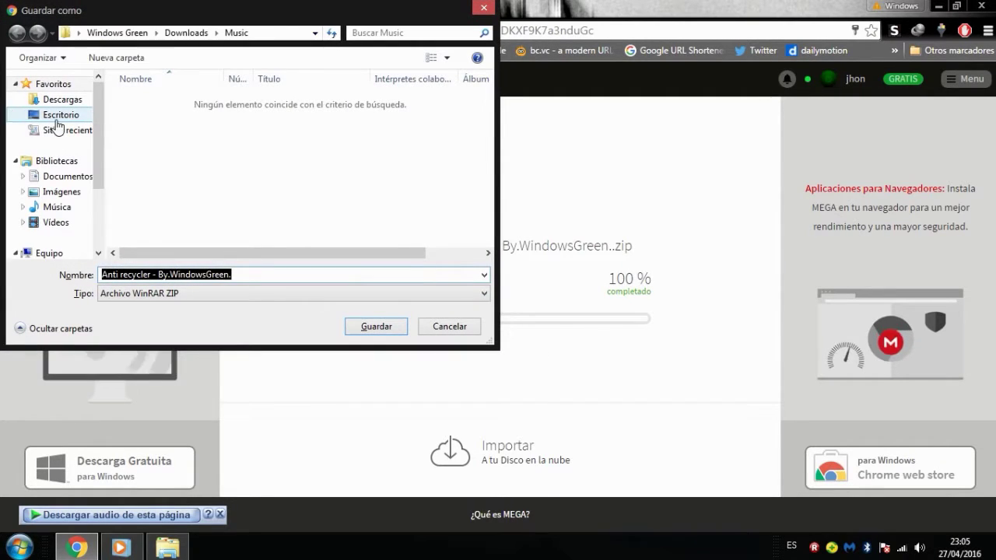
click(58, 117)
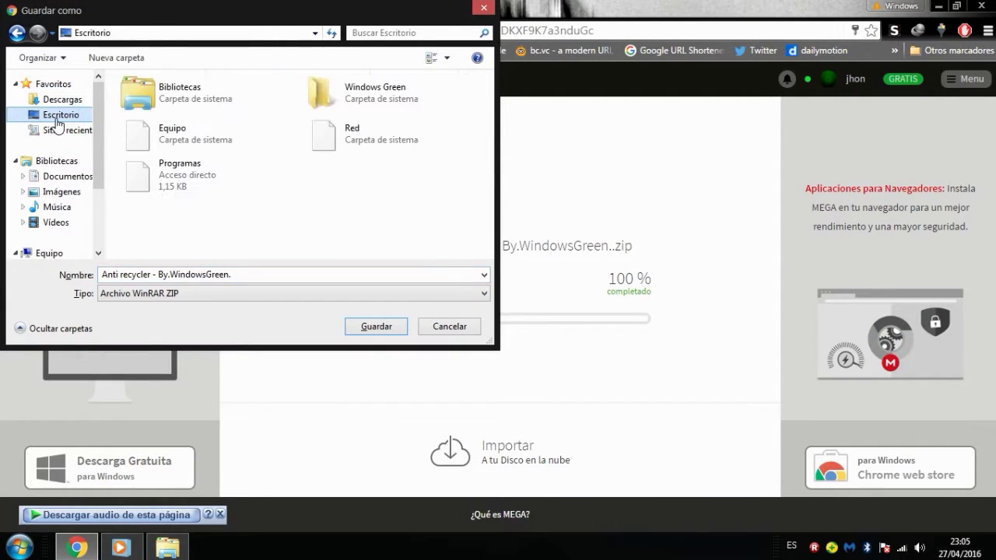
click(366, 325)
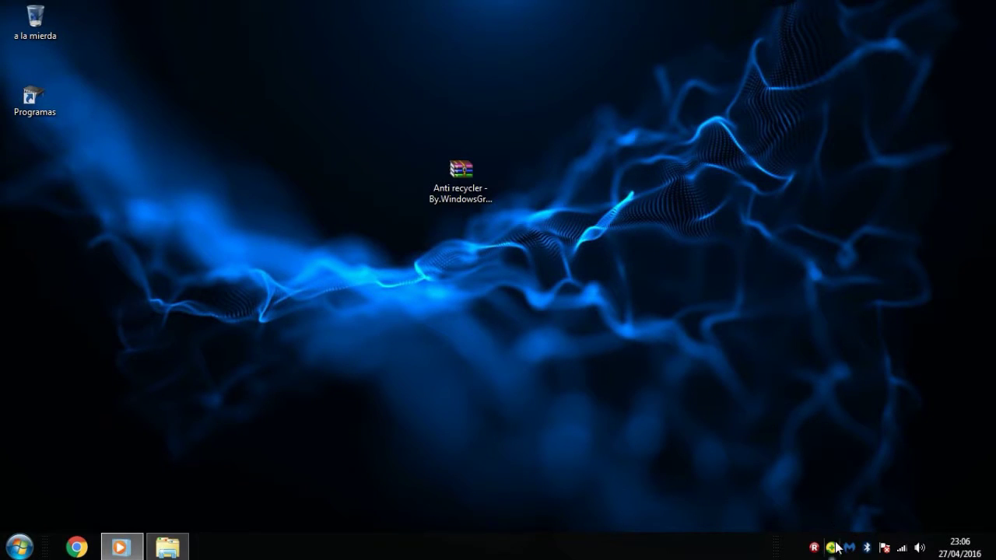
Shut down 360 Total Security and Malwarebytes Anti-Malware, confirming that both should exit.
click(832, 548)
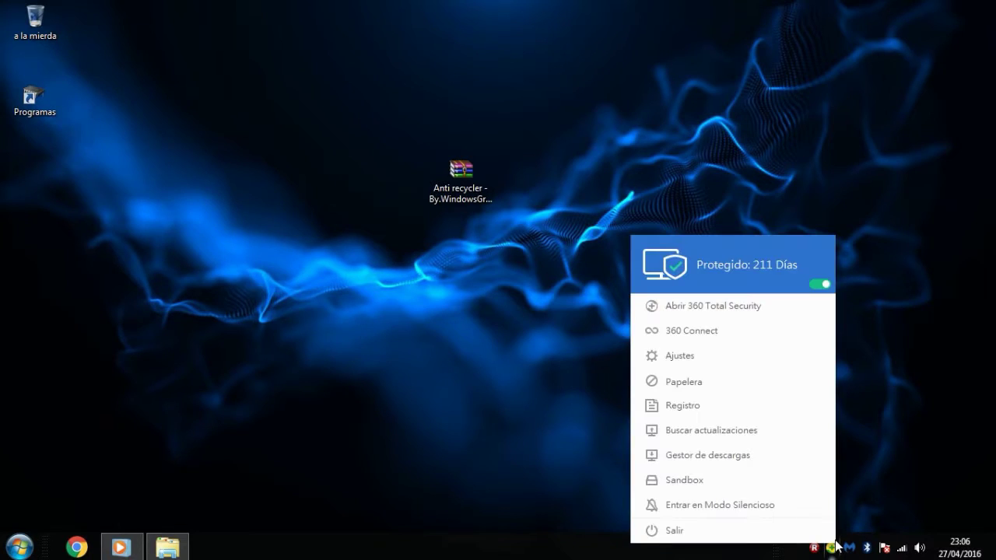
click(795, 529)
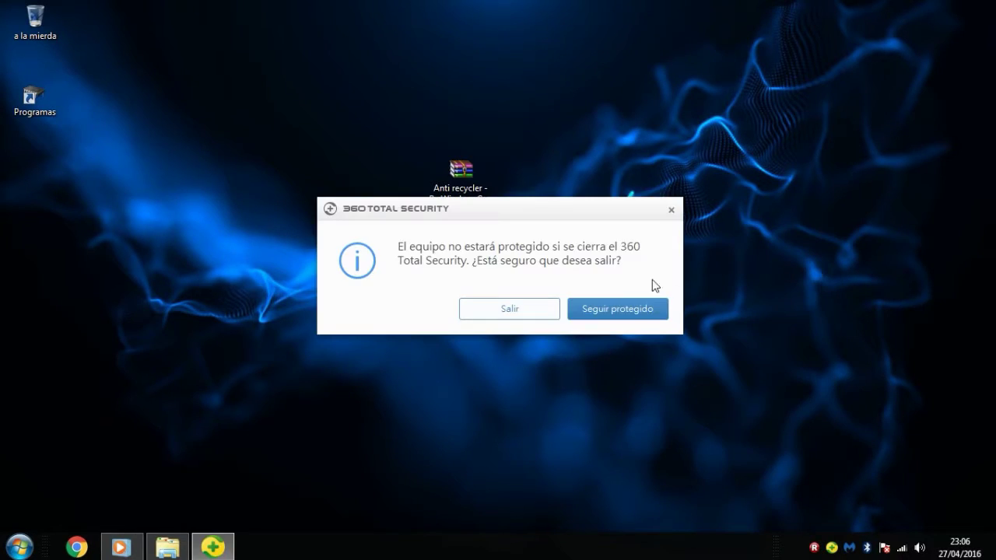
click(516, 314)
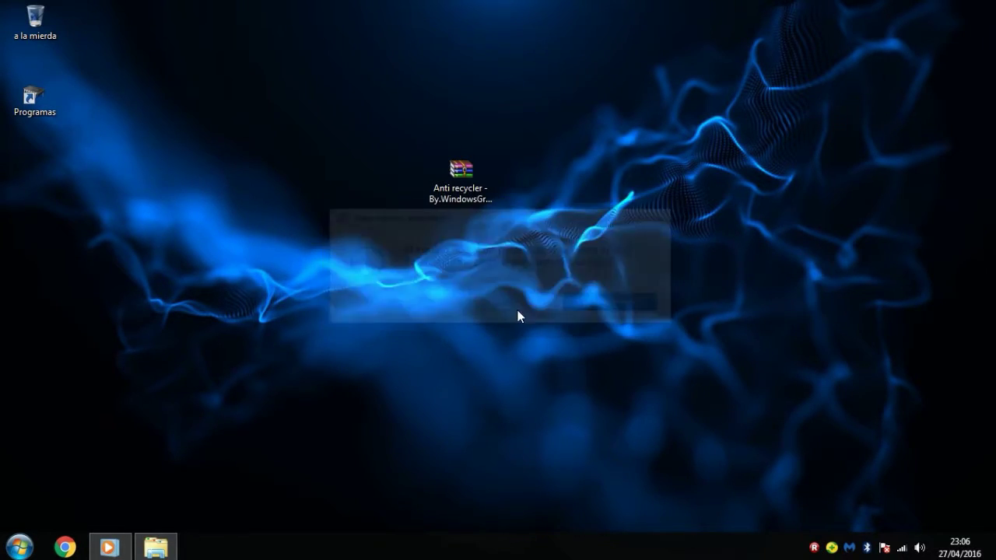
right_click(854, 541)
click(849, 548)
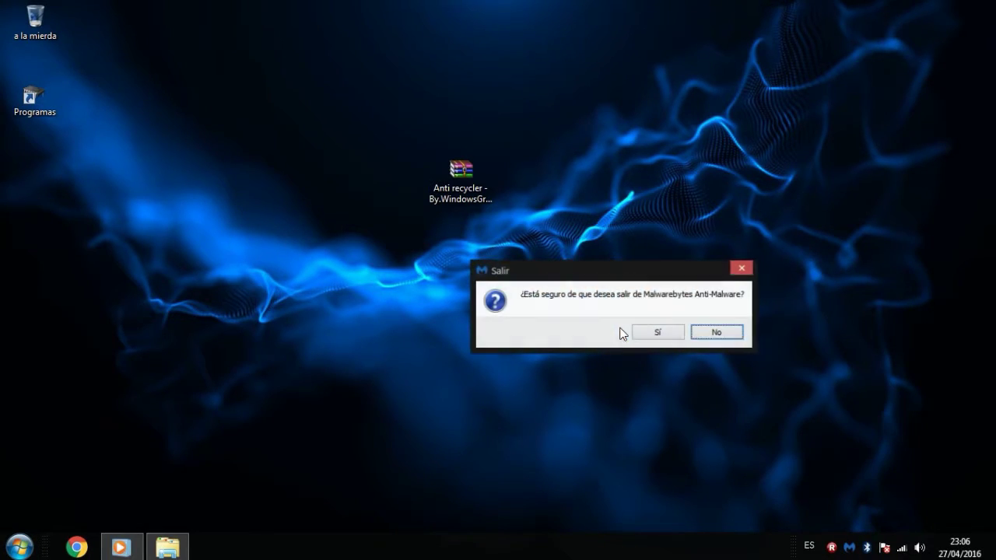
click(650, 332)
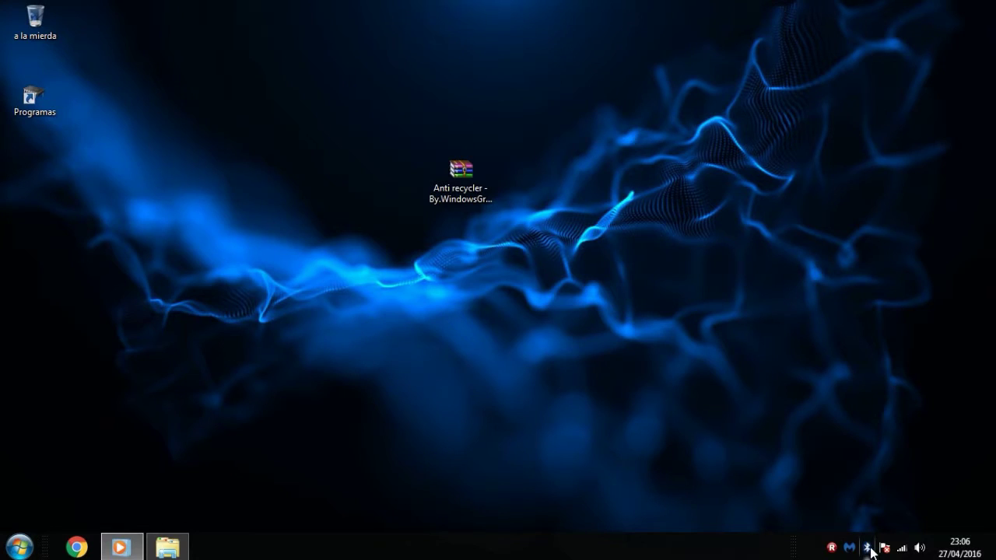
Extract the Anti recycler archive directly onto the desktop.
right_click(457, 414)
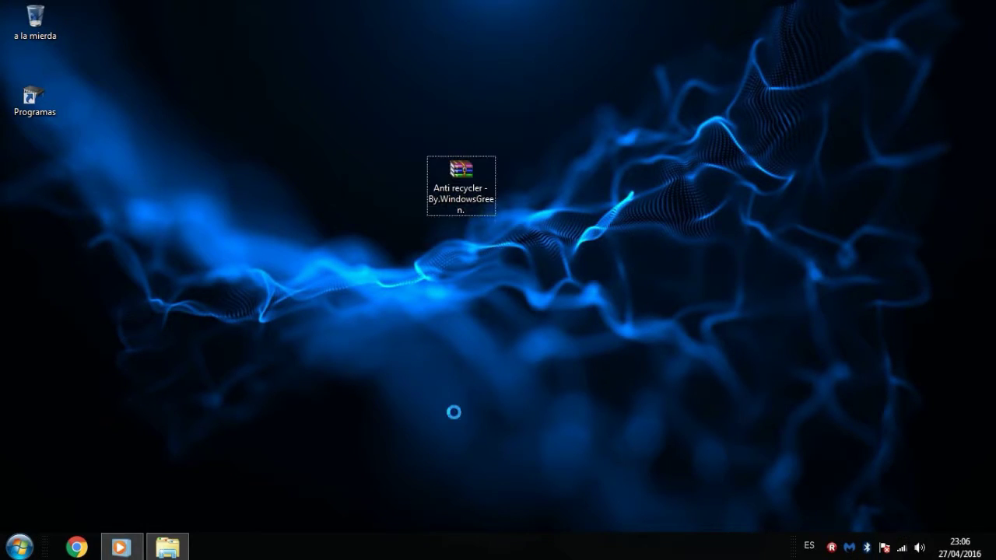
click(560, 251)
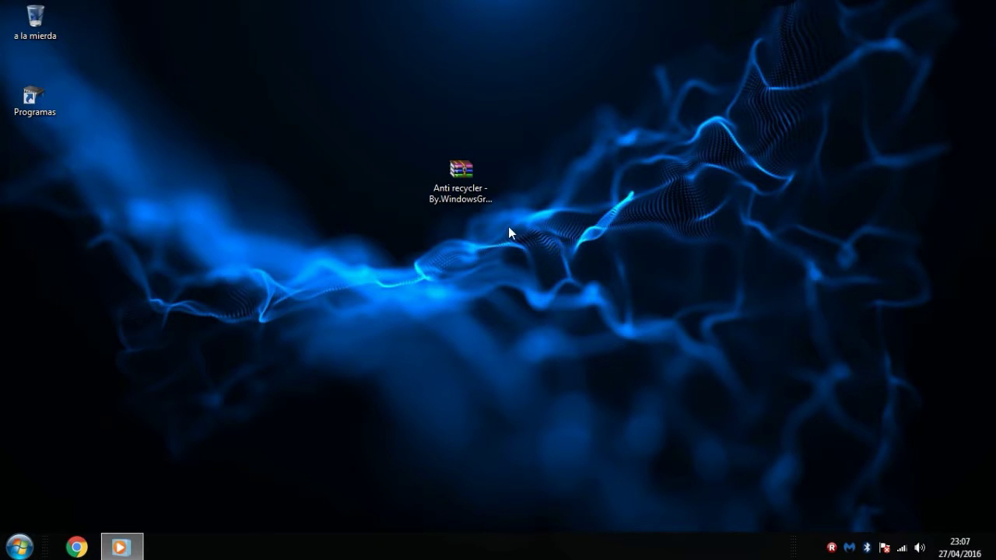
right_click(474, 166)
click(595, 99)
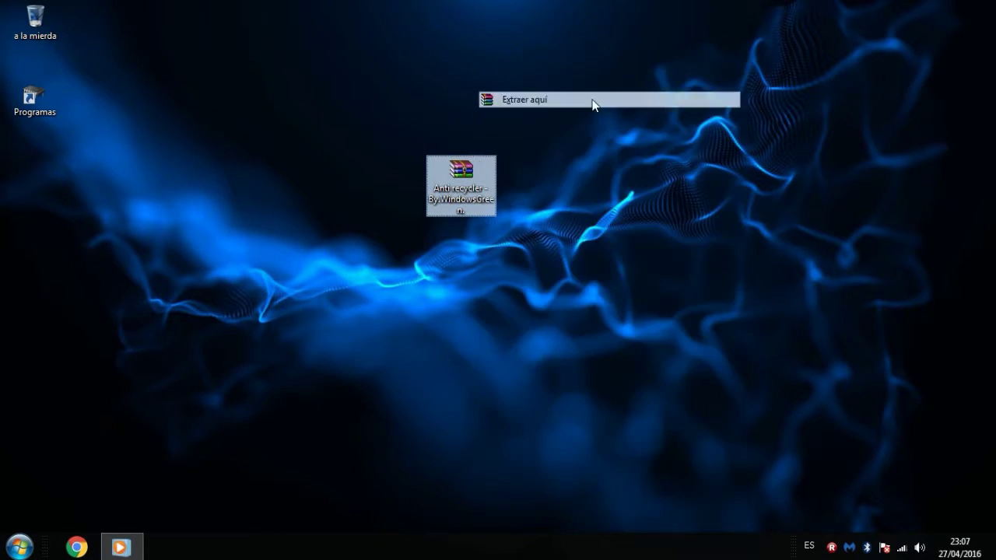
click(564, 287)
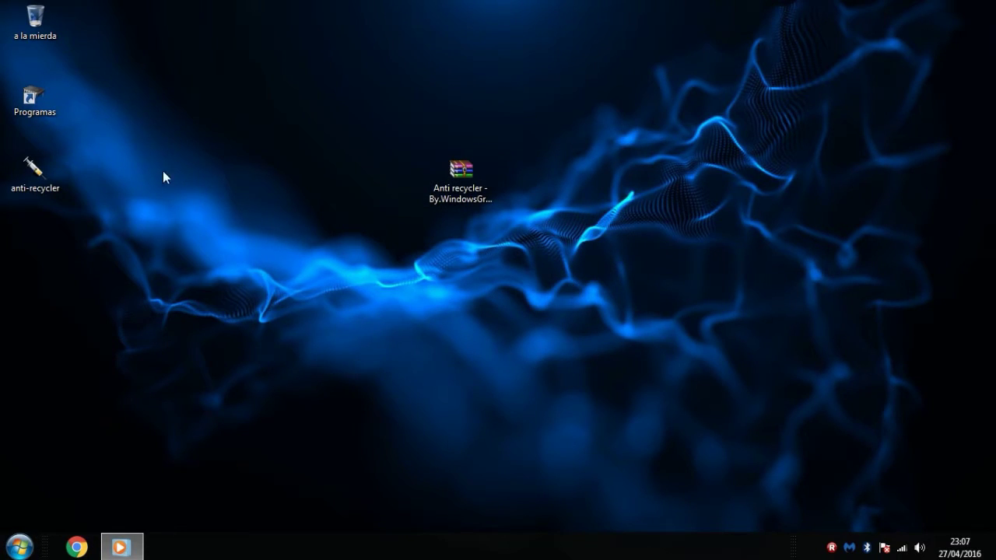
Line up the Anti recycler archive and the extracted anti-recycler program in the desktop's icon column below Programas.
drag(59, 173, 23, 172)
click(438, 184)
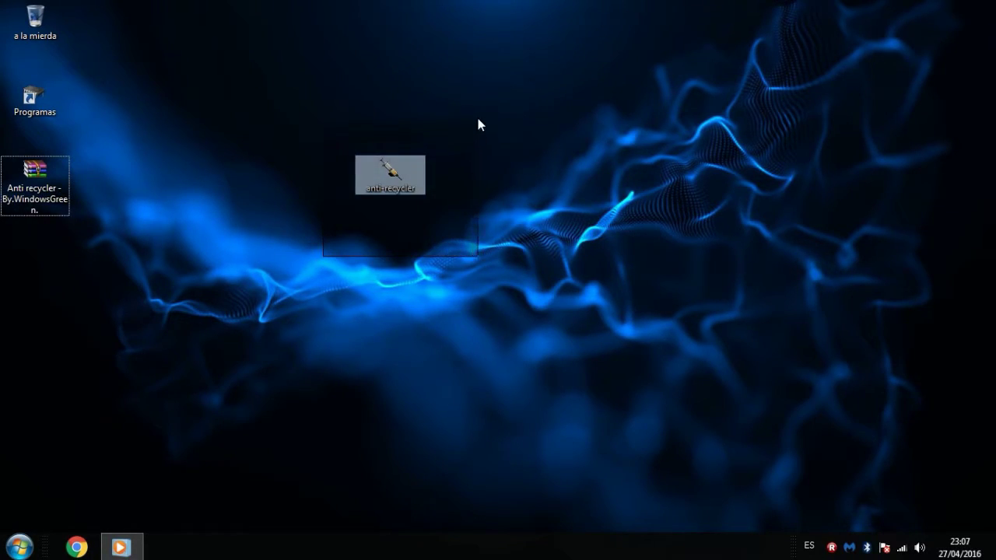
drag(405, 176, 53, 250)
click(311, 256)
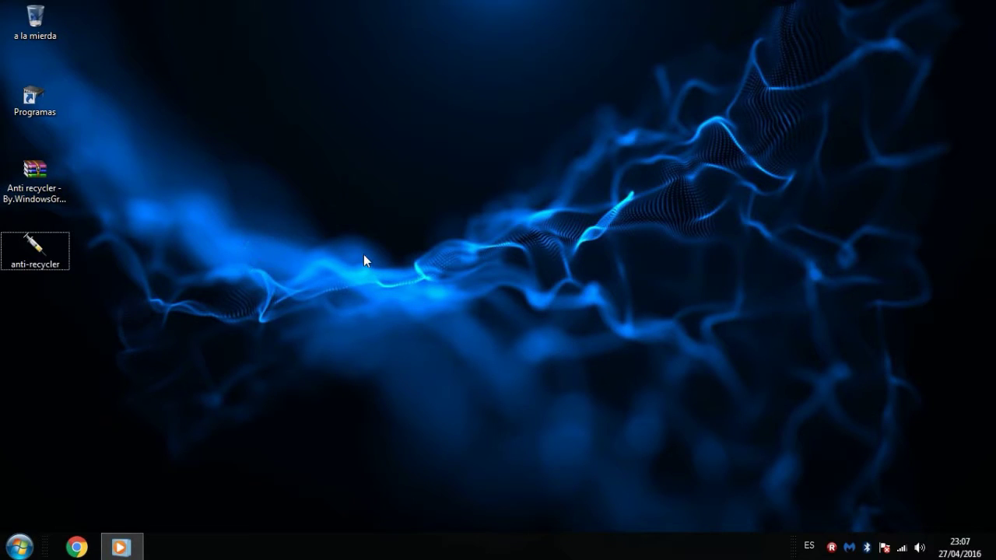
right_click(365, 254)
click(437, 295)
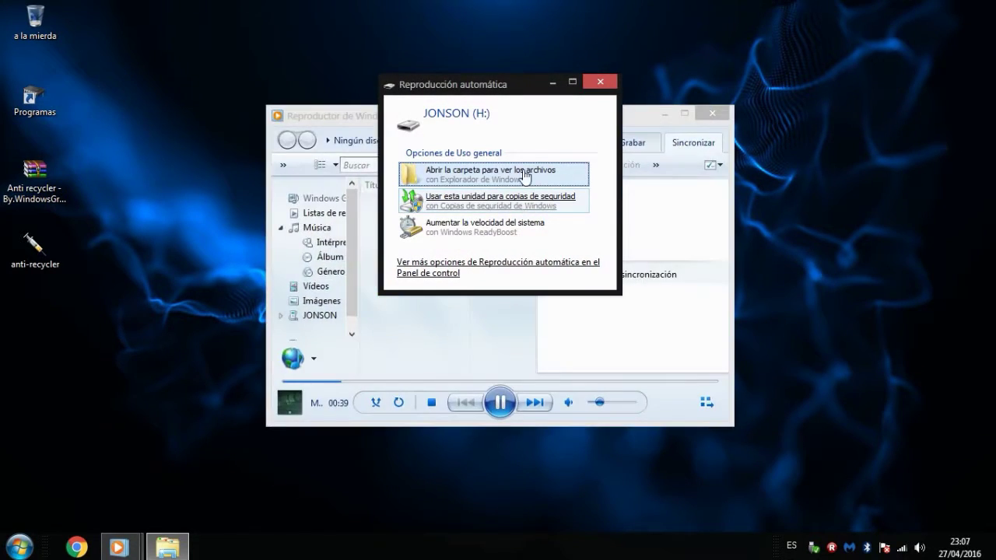
Open the USB drive H: to view its files and turn on the menu bar in the folder window.
click(516, 221)
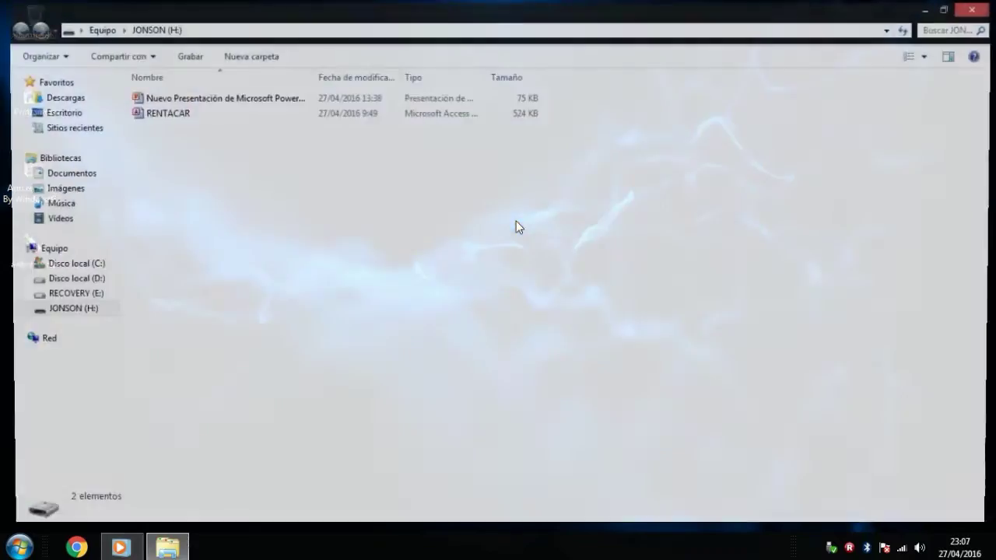
click(49, 54)
mouse_move(172, 183)
click(244, 183)
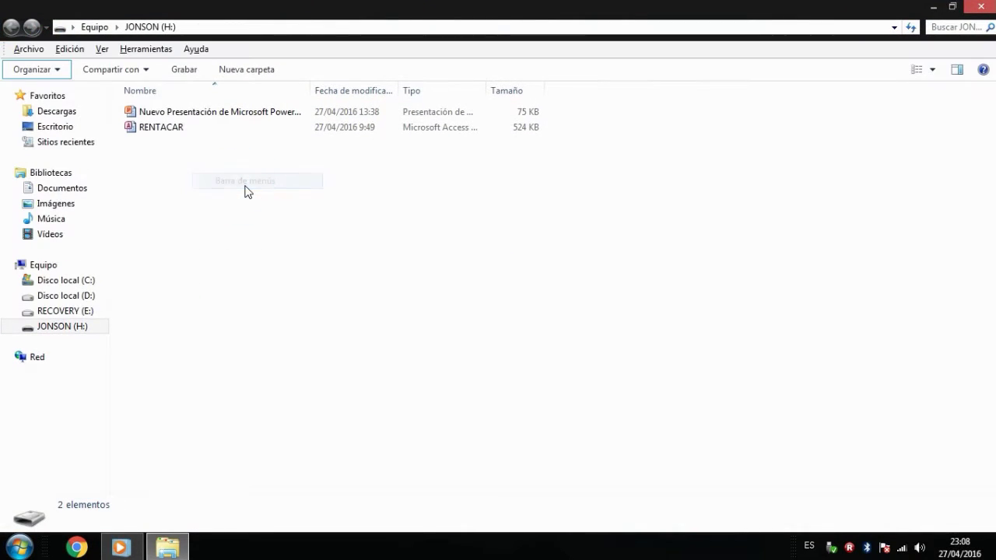
Set the folder options to show hidden files, folders and drives, and apply the change.
click(146, 48)
click(171, 121)
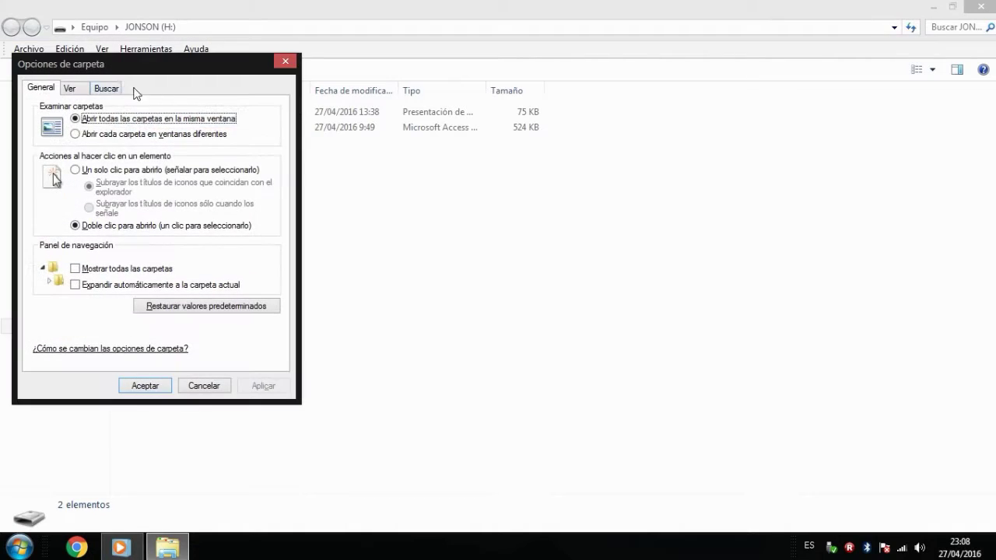
click(75, 87)
click(233, 267)
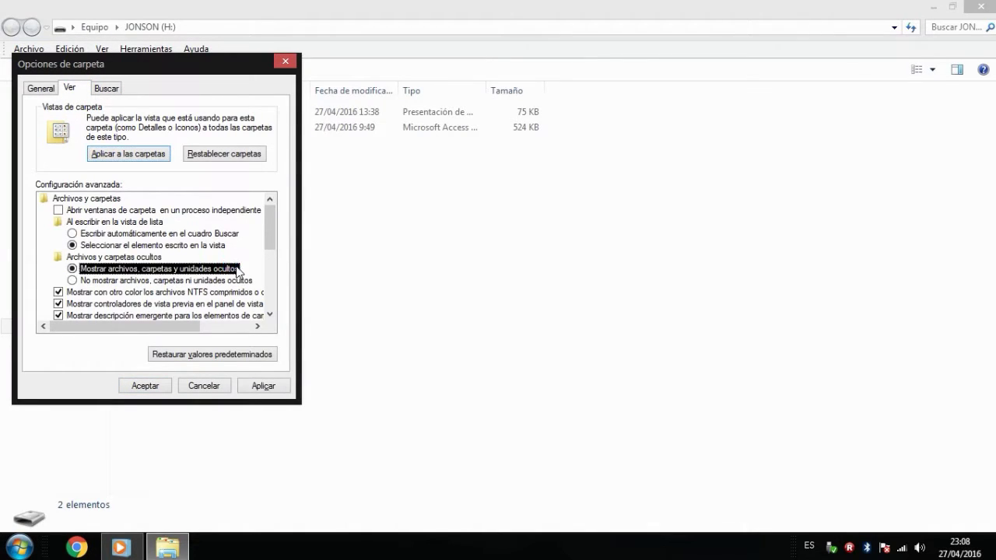
click(266, 386)
click(145, 386)
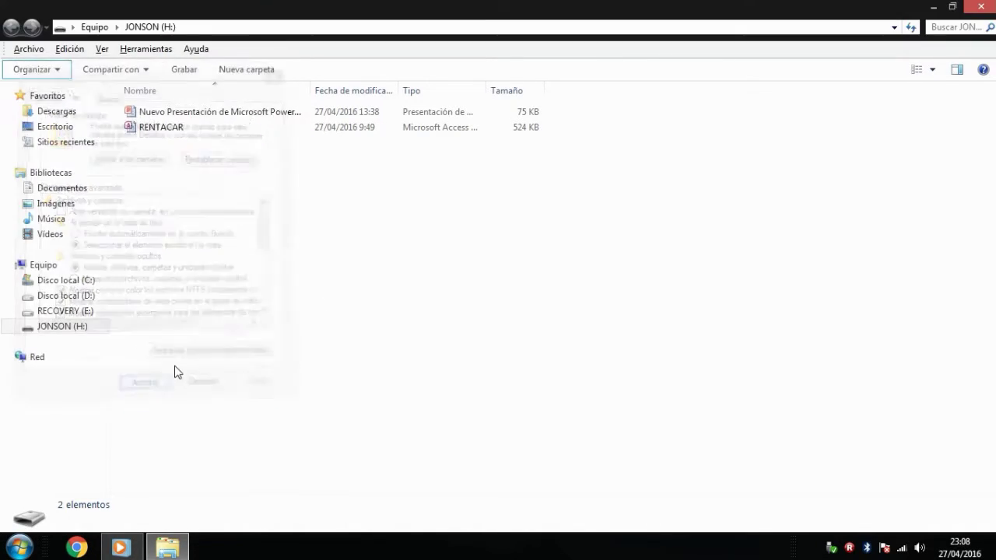
Refresh the file list of USB drive H: to check for hidden files.
right_click(362, 195)
click(432, 255)
right_click(318, 170)
click(412, 228)
right_click(250, 189)
click(334, 247)
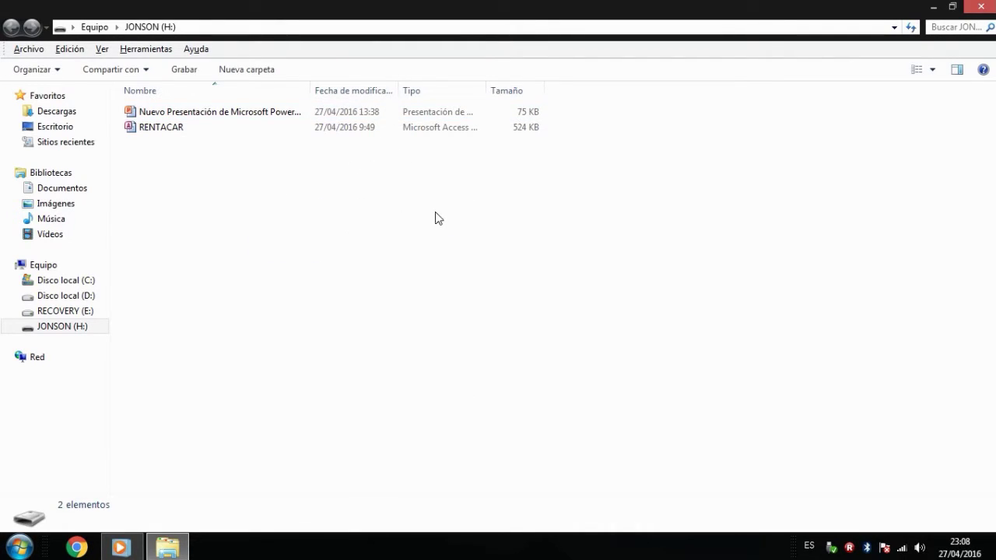
Return to the desktop, move anti-recycler away from the icon column, and run it as administrator, allowing it to make changes.
key(super+d)
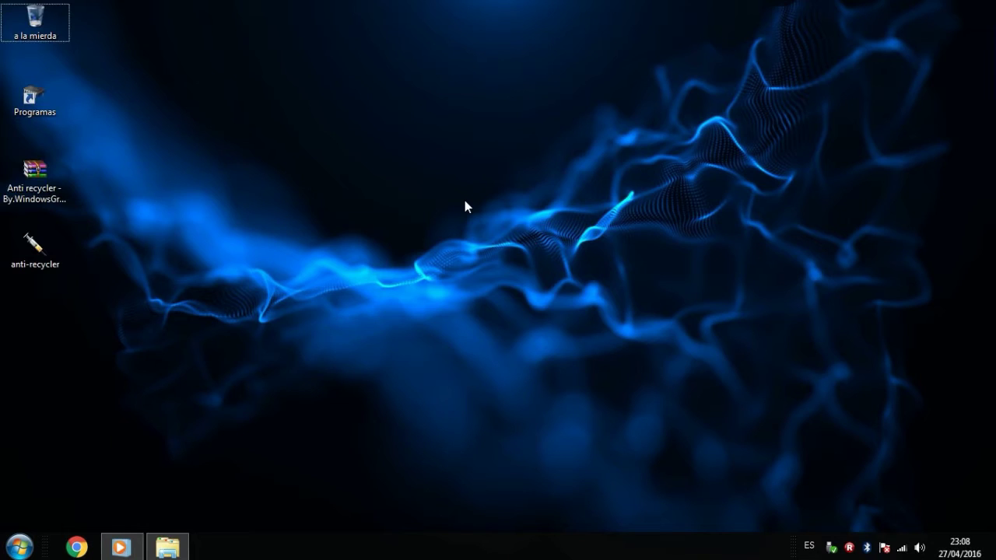
right_click(464, 201)
click(565, 233)
click(569, 243)
drag(26, 269, 402, 170)
right_click(402, 170)
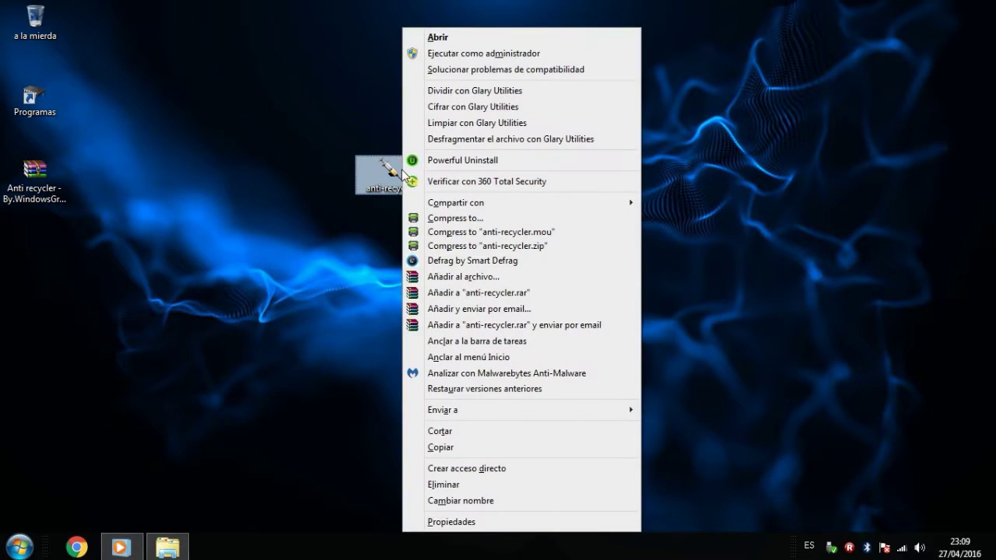
click(533, 53)
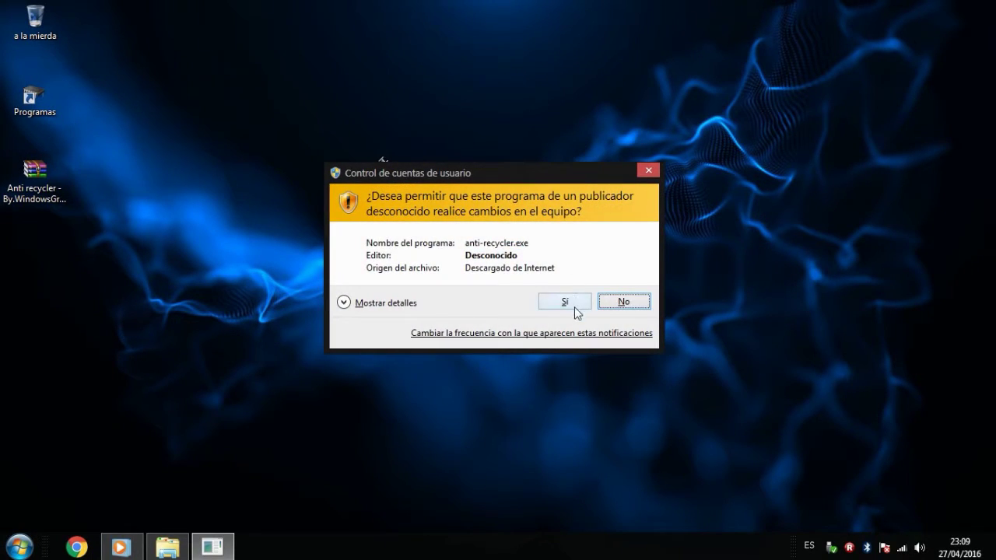
click(570, 300)
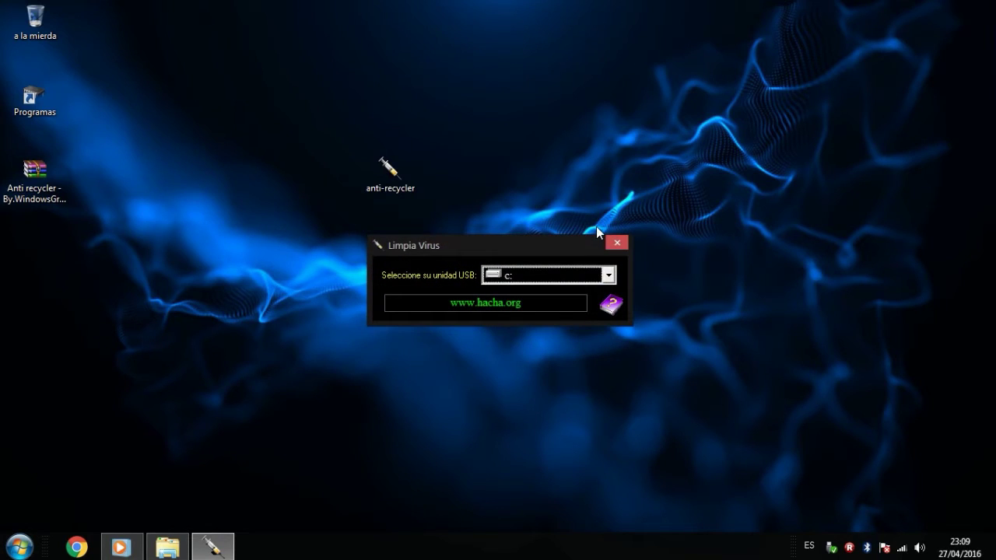
Compare the drives offered in Limpia Virus with the USB drive's letter in the computer's drive list.
click(400, 181)
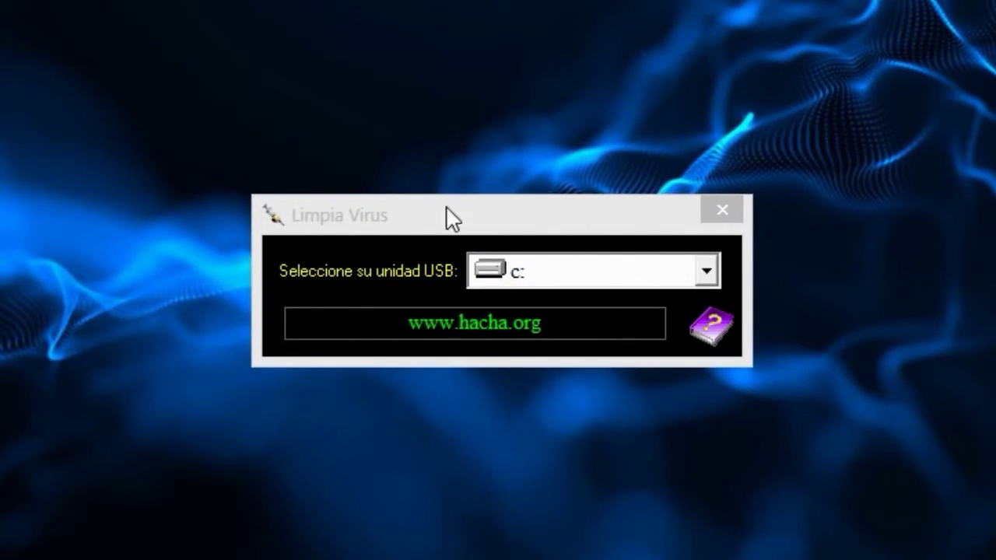
click(641, 261)
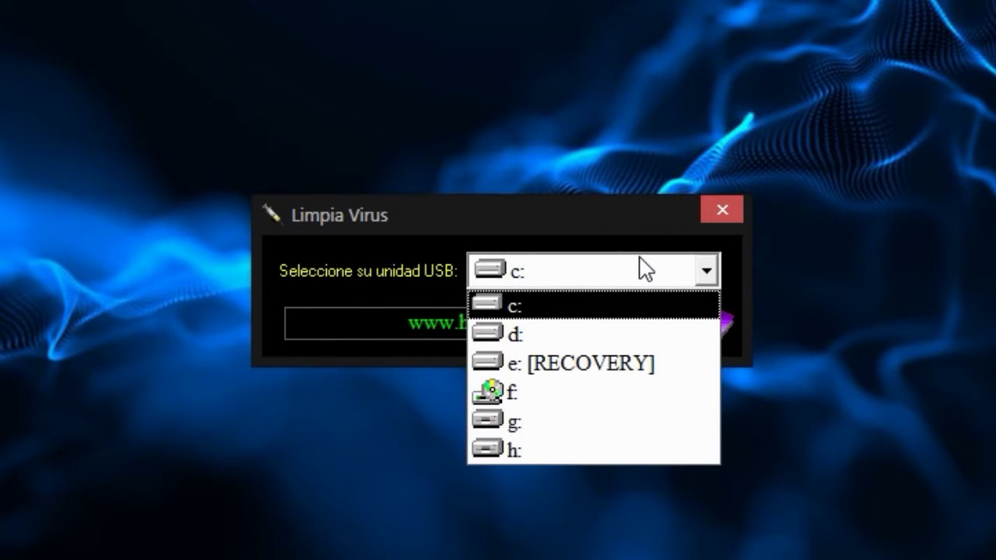
click(644, 267)
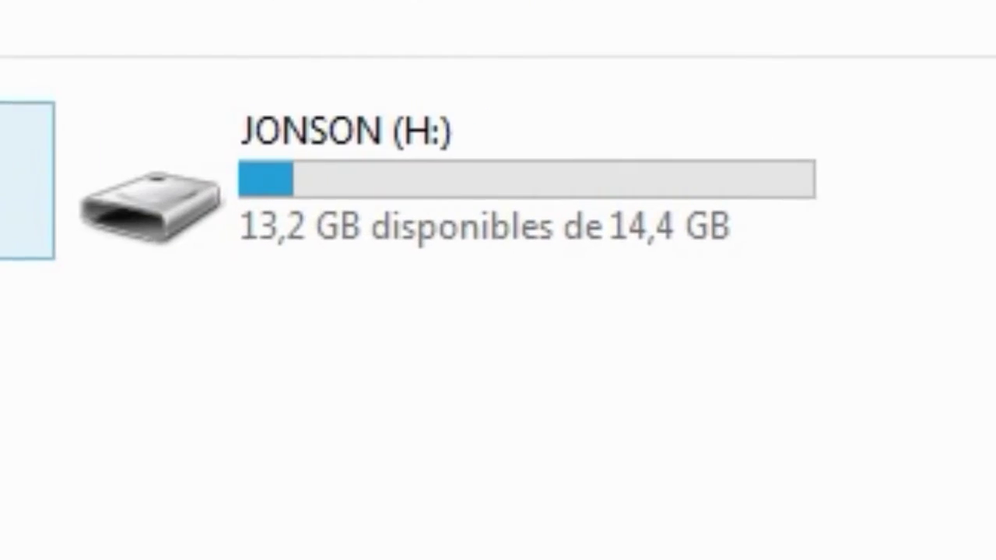
click(373, 163)
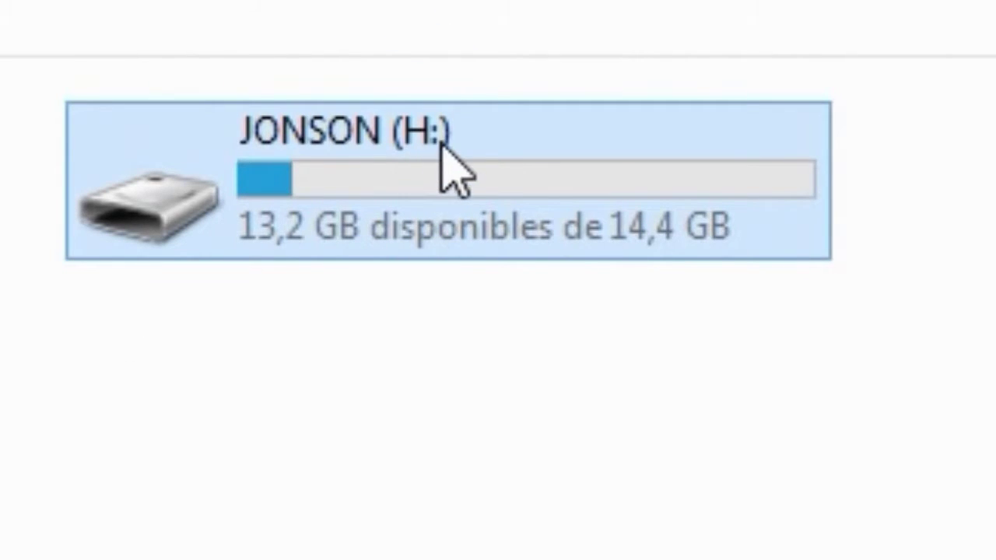
mouse_move(439, 142)
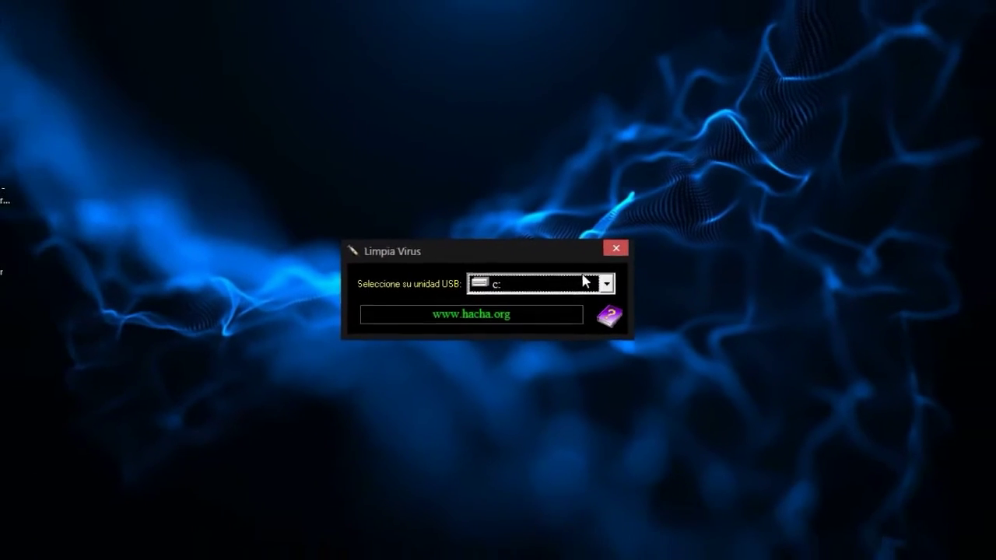
Clean USB drive h: with Limpia Virus and acknowledge its dialogs for the removed infected links and the restored hidden files.
click(572, 328)
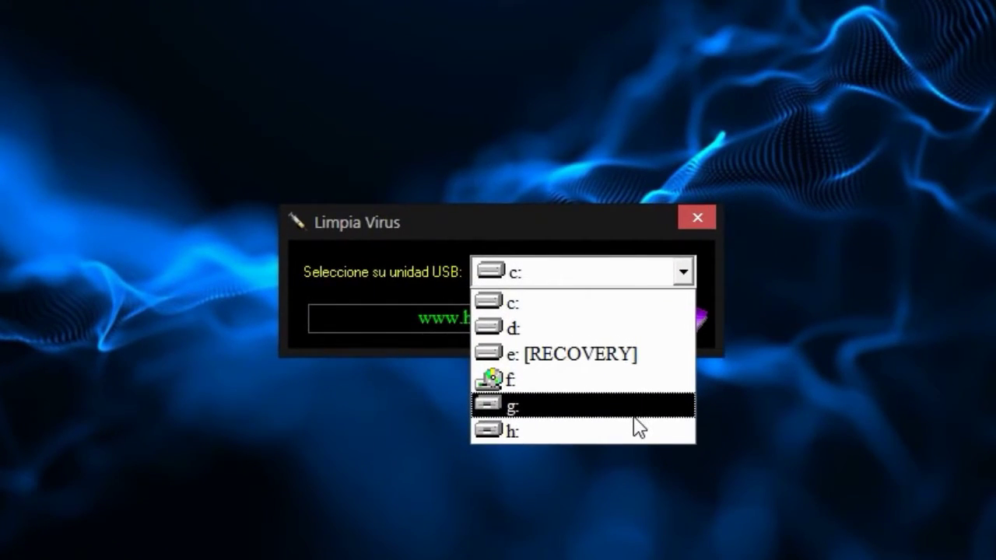
click(634, 432)
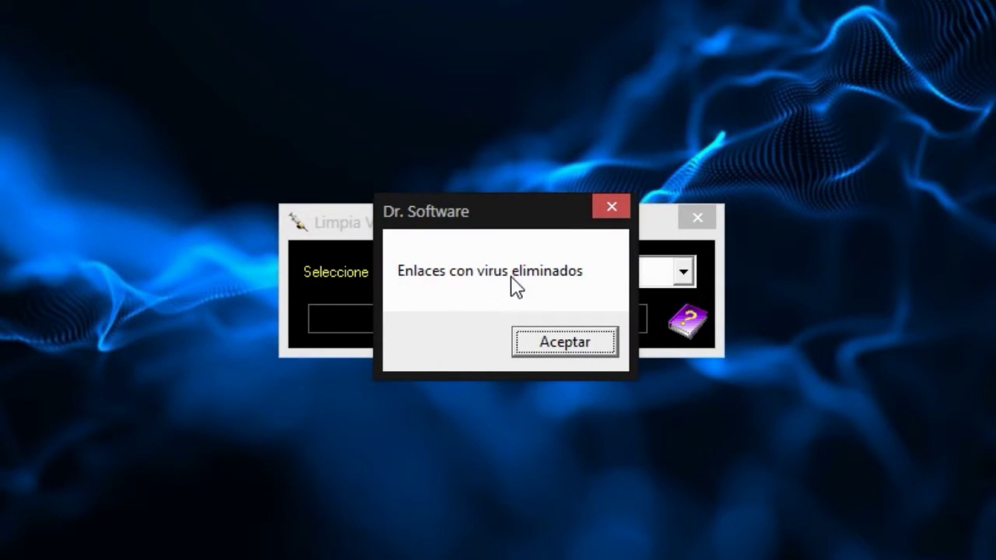
click(579, 354)
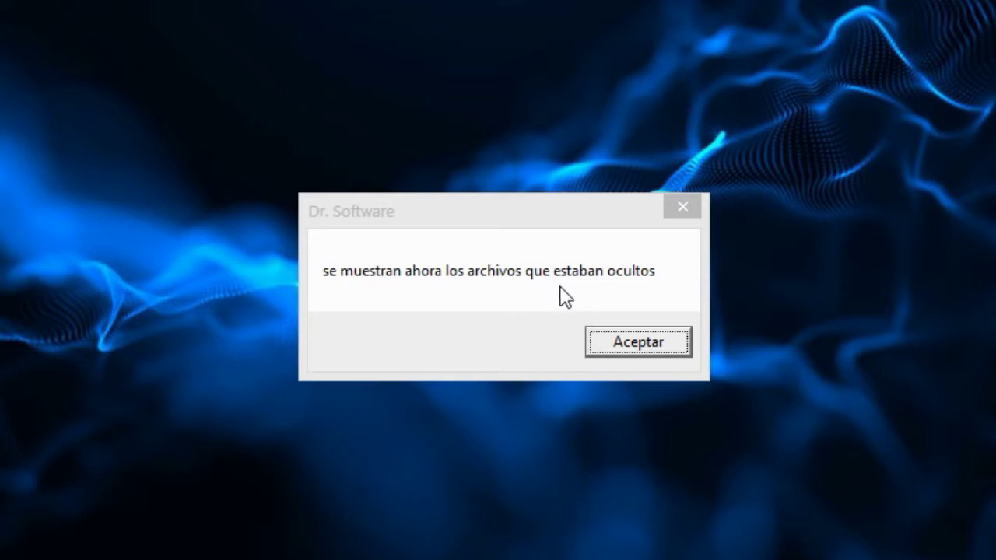
click(611, 241)
click(658, 346)
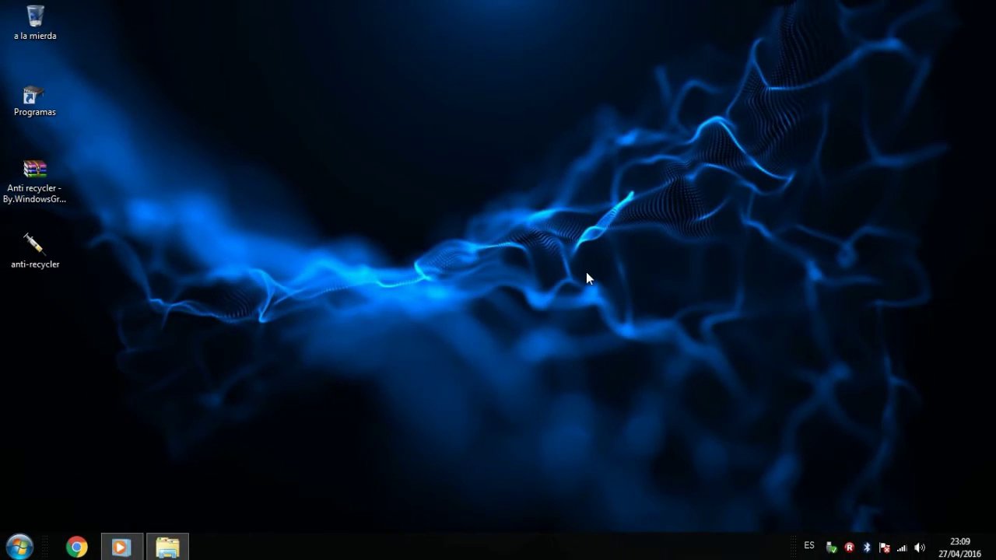
Bring back the window of USB drive H: and refresh its file list to check the cleaned contents.
click(6, 242)
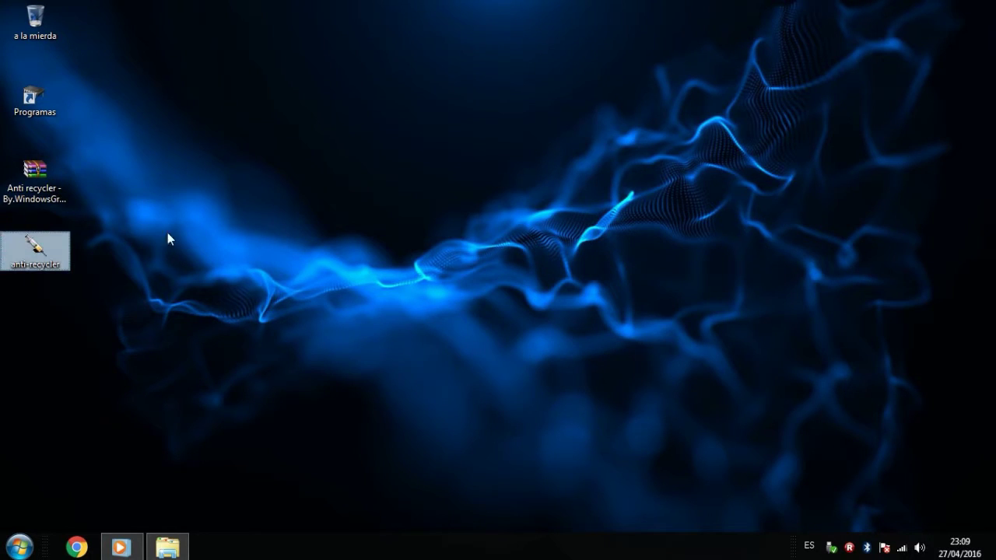
click(462, 192)
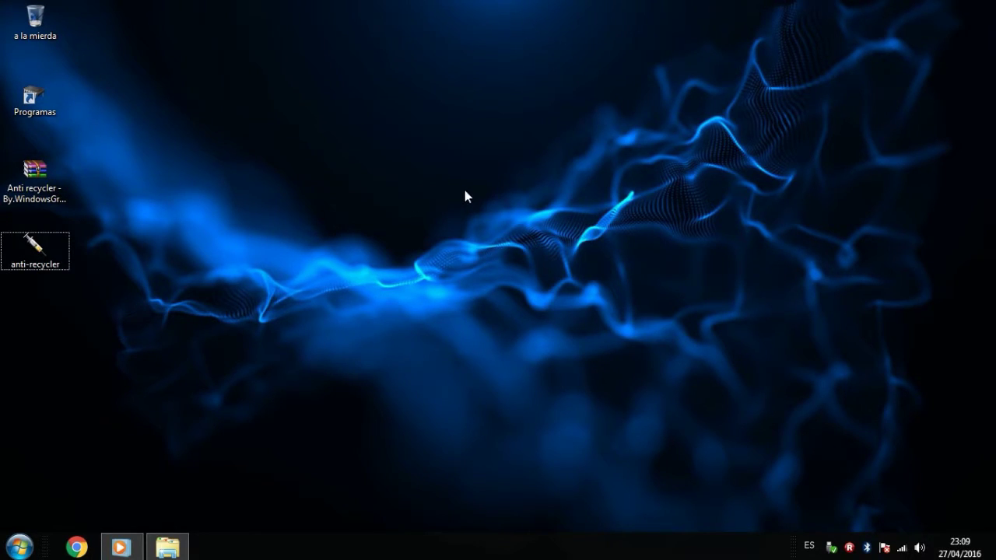
click(168, 547)
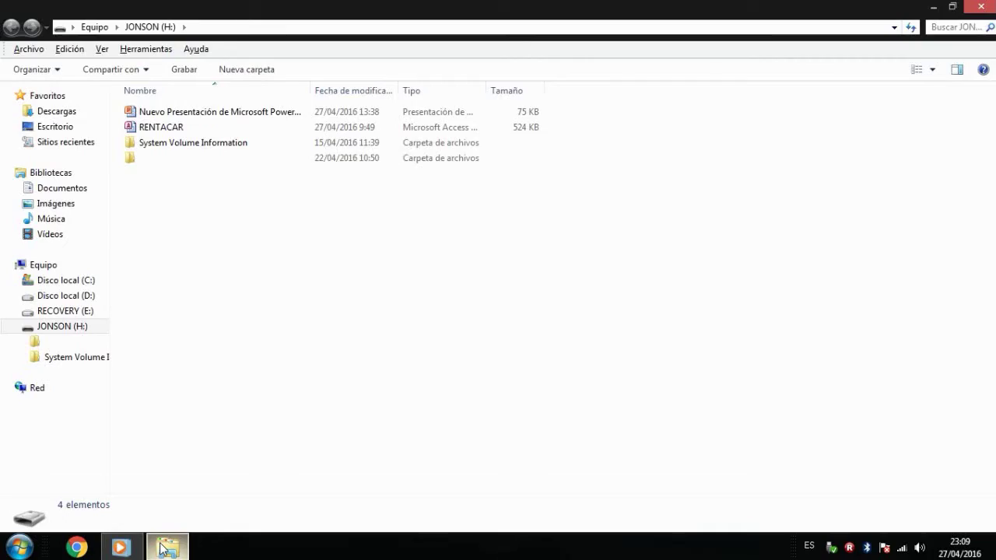
right_click(392, 208)
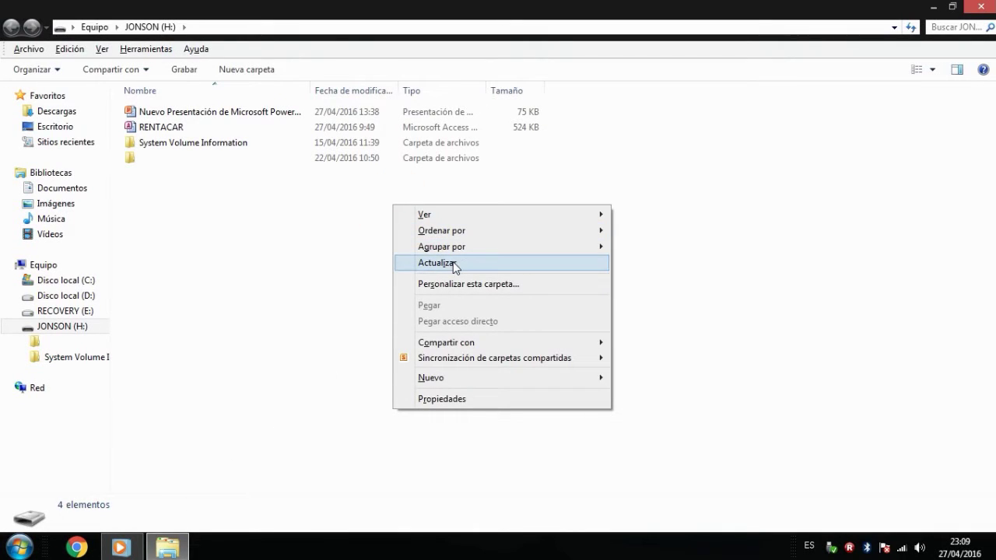
click(452, 262)
right_click(400, 196)
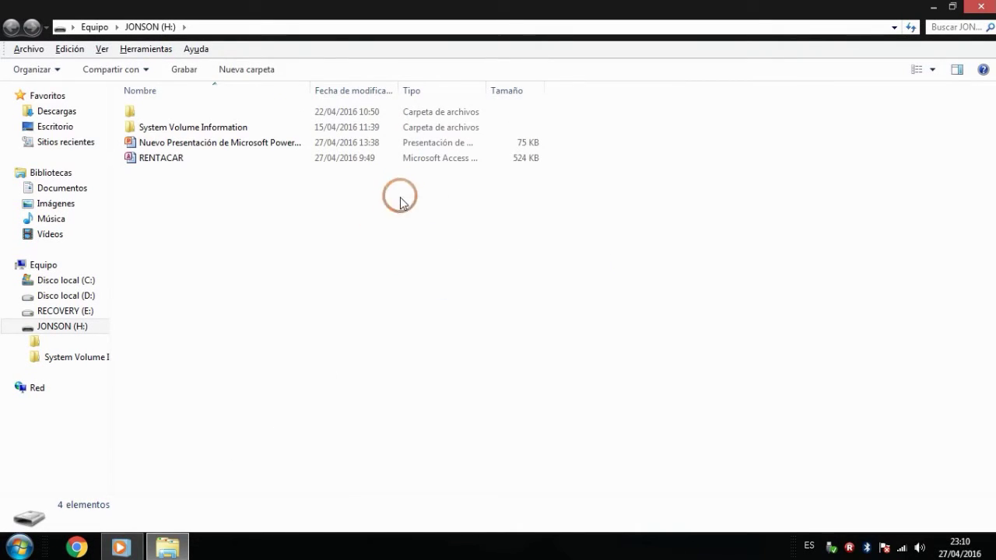
click(459, 255)
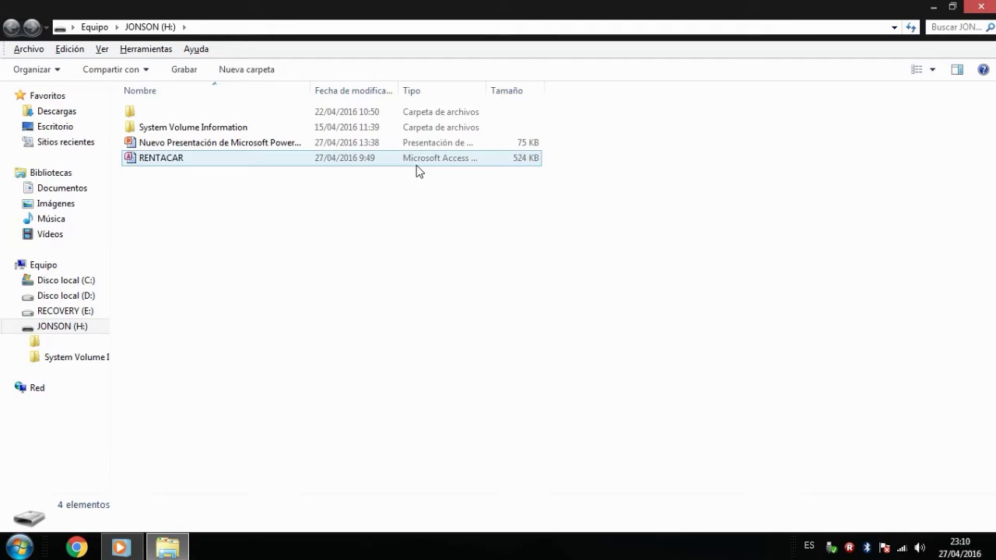
Check the contents of the System Volume Information folder on drive H: and go back to the drive's root.
key(Down)
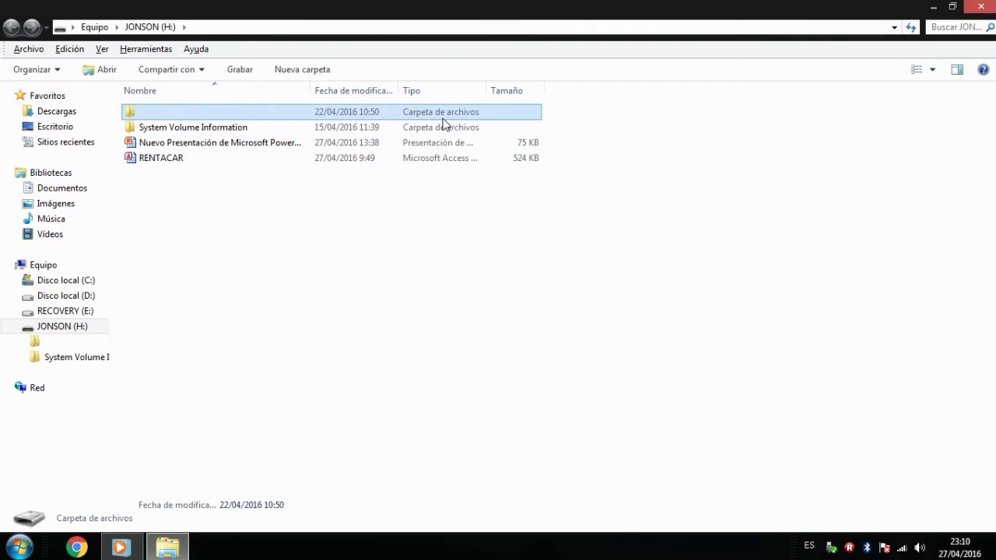
key(Down)
key(Up)
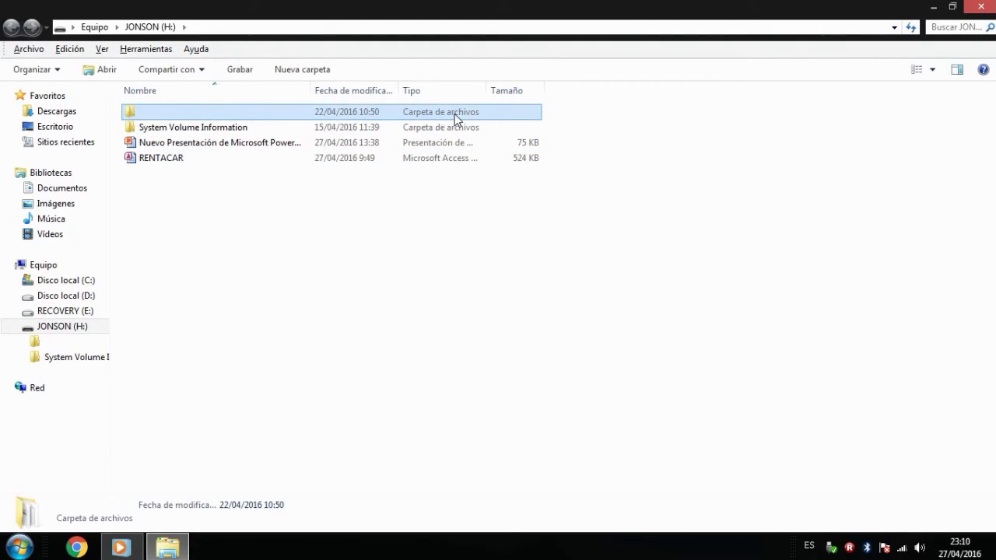
click(442, 126)
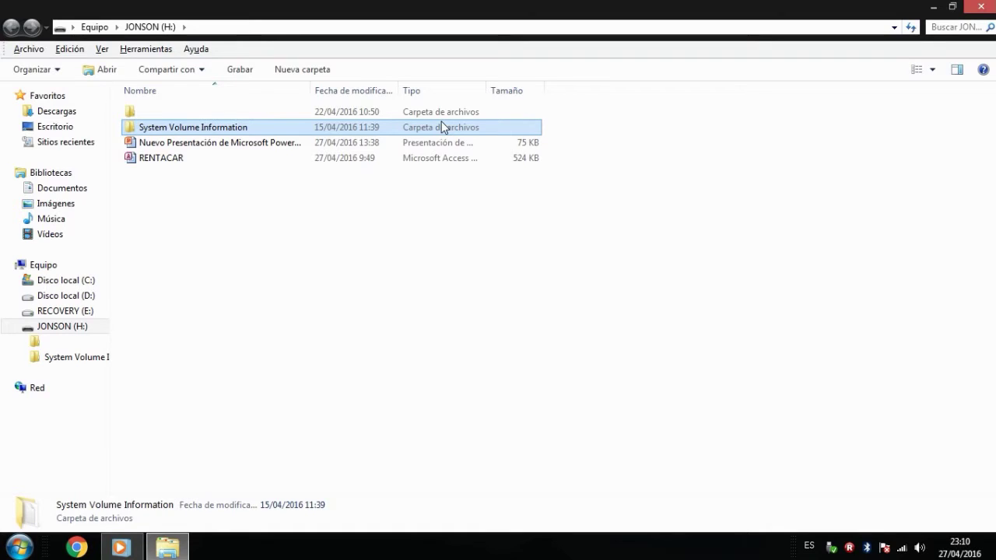
double_click(441, 127)
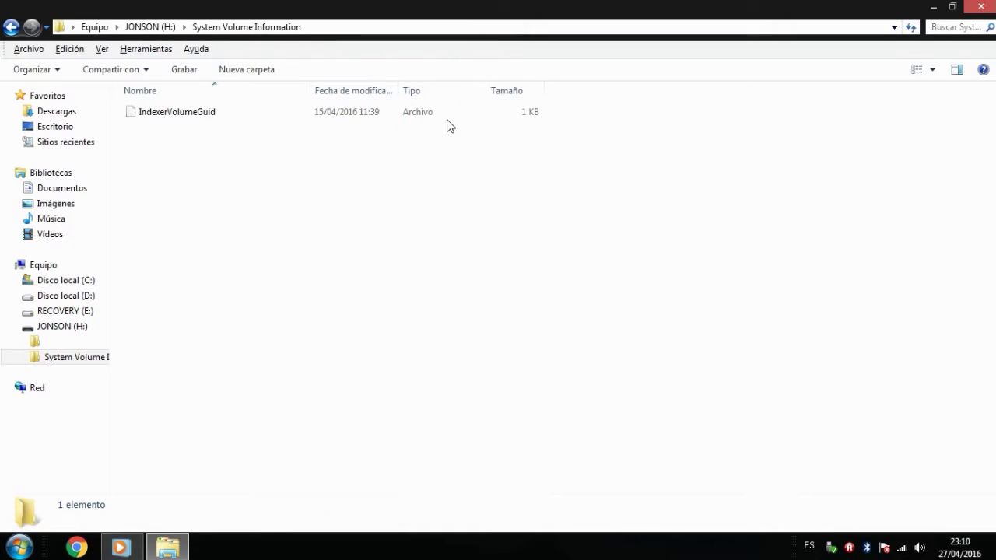
click(447, 124)
key(BackSpace)
key(Up)
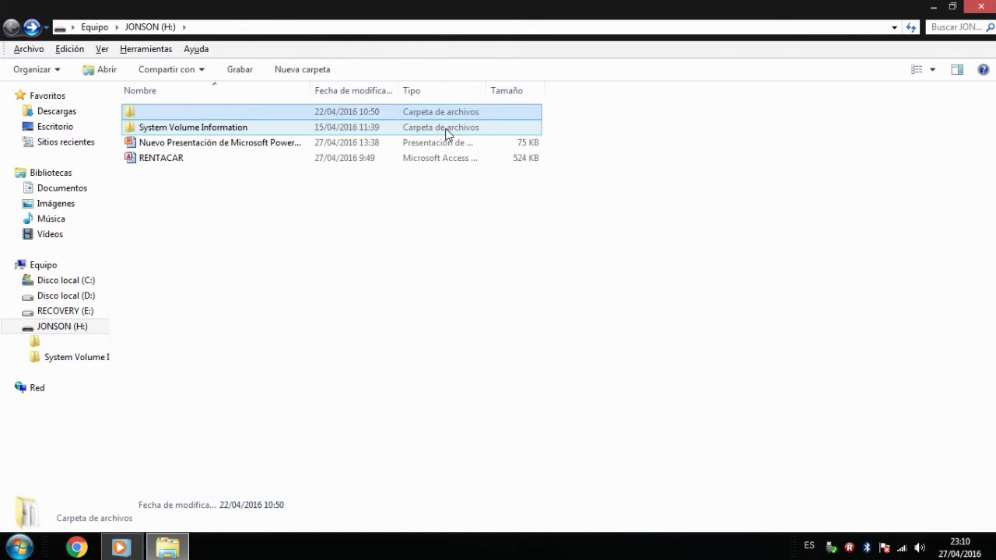
Open the unnamed folder on drive H: and look through the recovered music files and documents in it.
key(Return)
click(447, 132)
key(Up)
key(Down)
key(shift+Delete)
key(Return)
key(Up)
key(Down)
key(shift+Down)
key(Down)
key(Down)
key(Down)
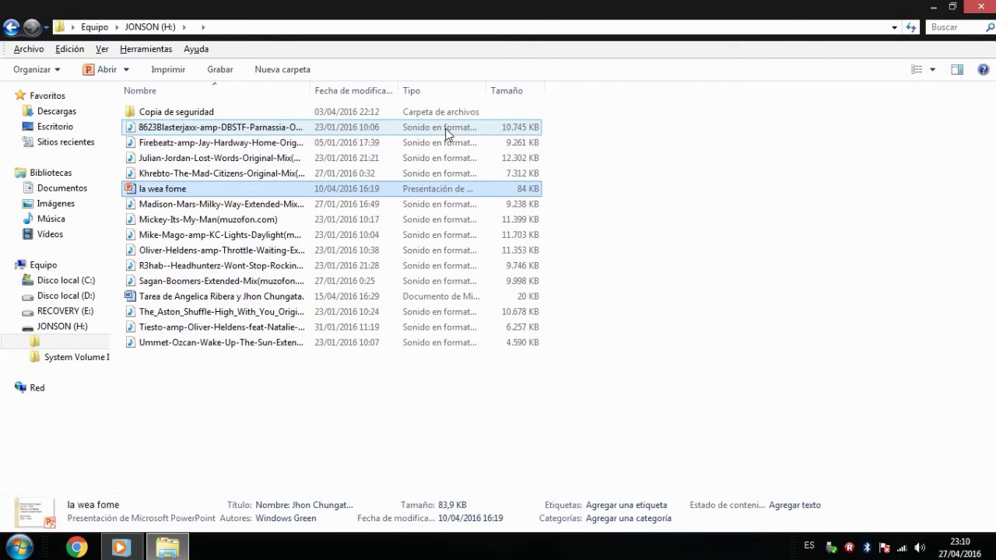
key(Down)
key(Down)
key(Down)
key(Down)
key(Down)
key(Down)
key(Down)
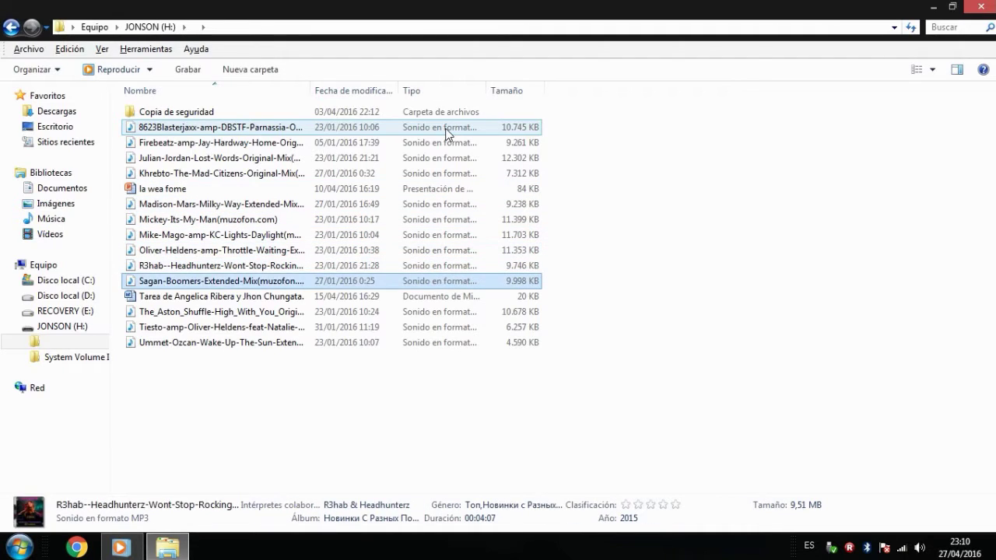
key(End)
key(Up)
key(Up)
key(Up)
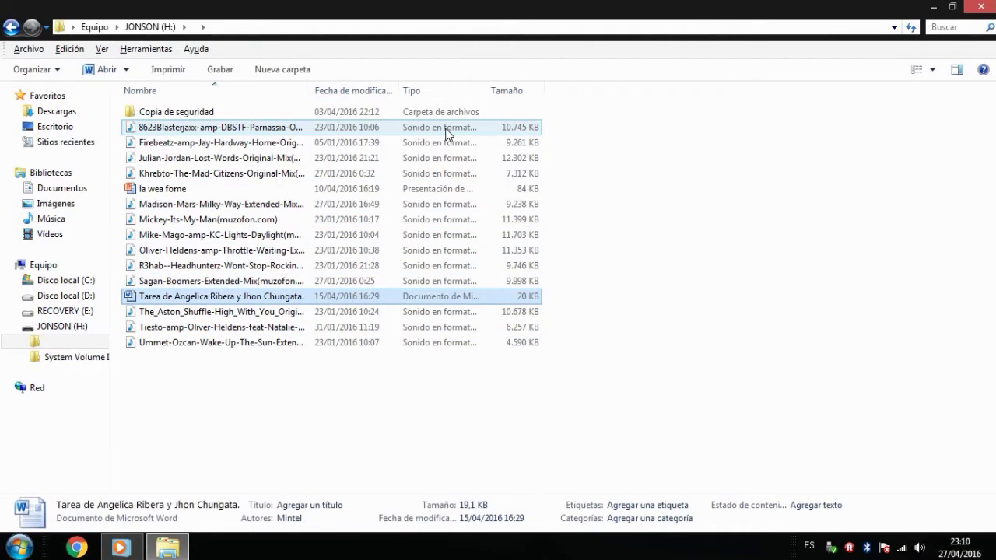
key(Home)
key(Down)
key(Down)
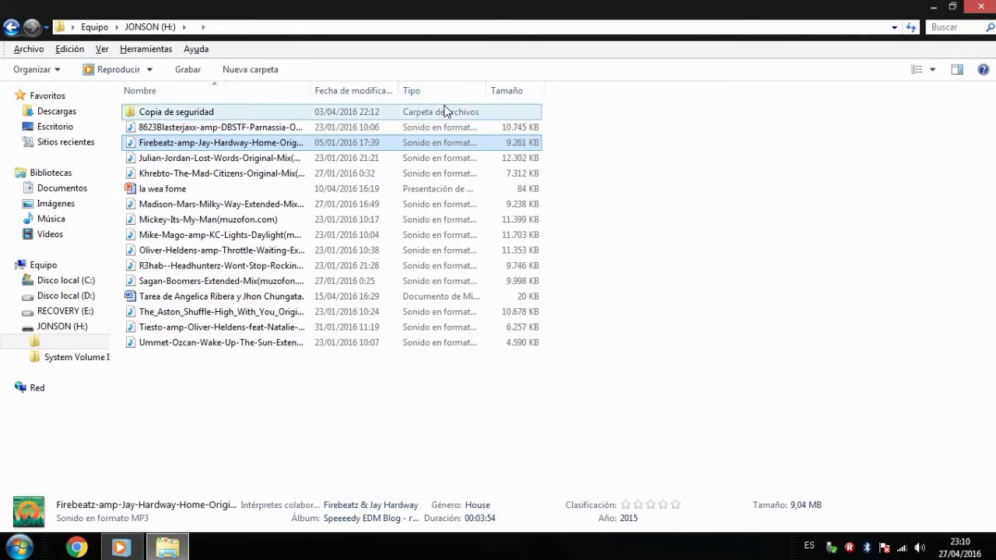
Check the Copia de seguridad folder and its Peliculas subfolder, and recheck System Volume Information in the root of drive H:.
double_click(446, 112)
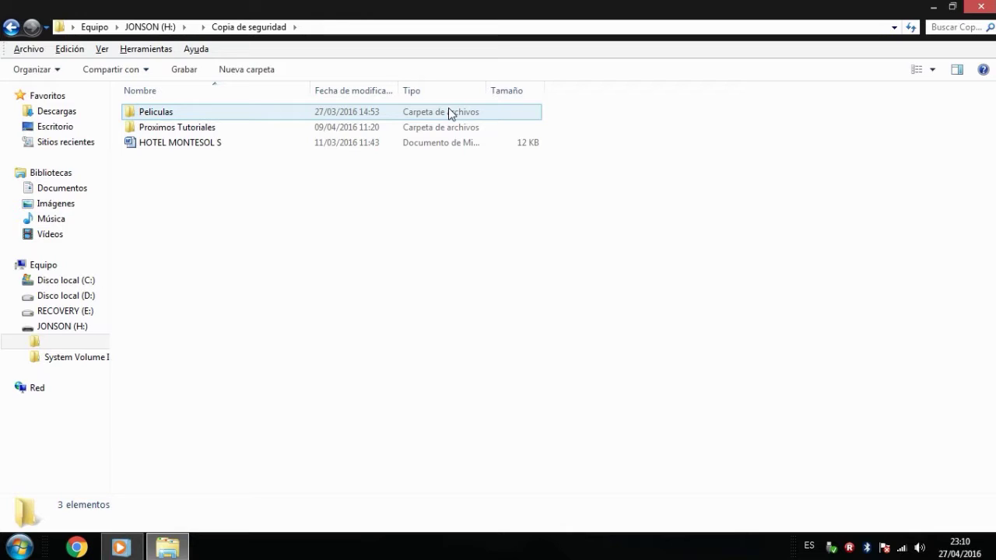
double_click(449, 113)
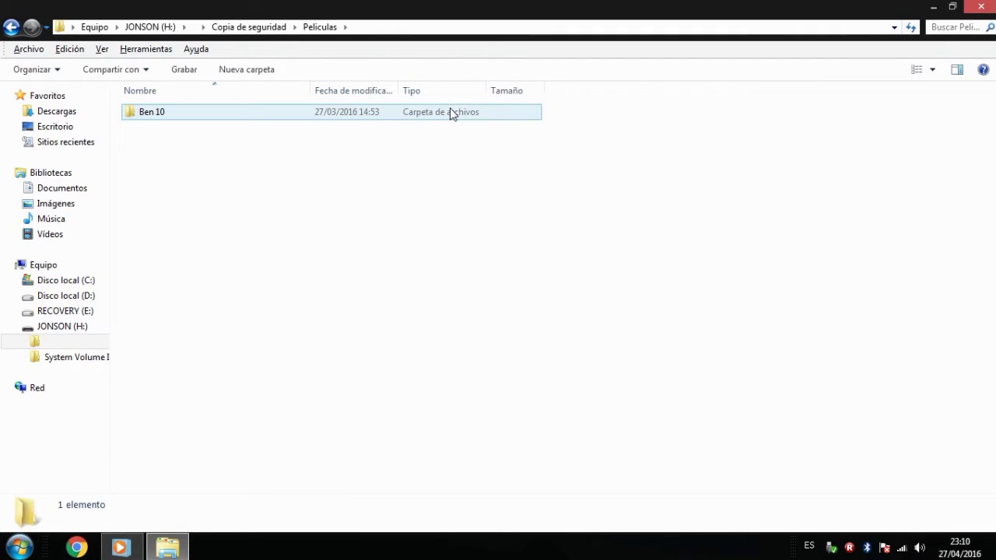
key(BackSpace)
key(BackSpace)
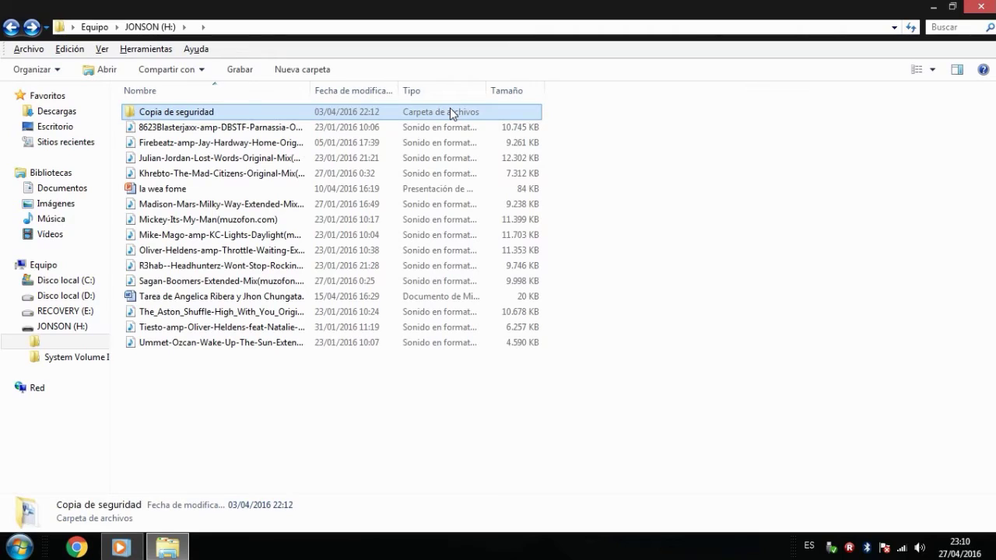
key(BackSpace)
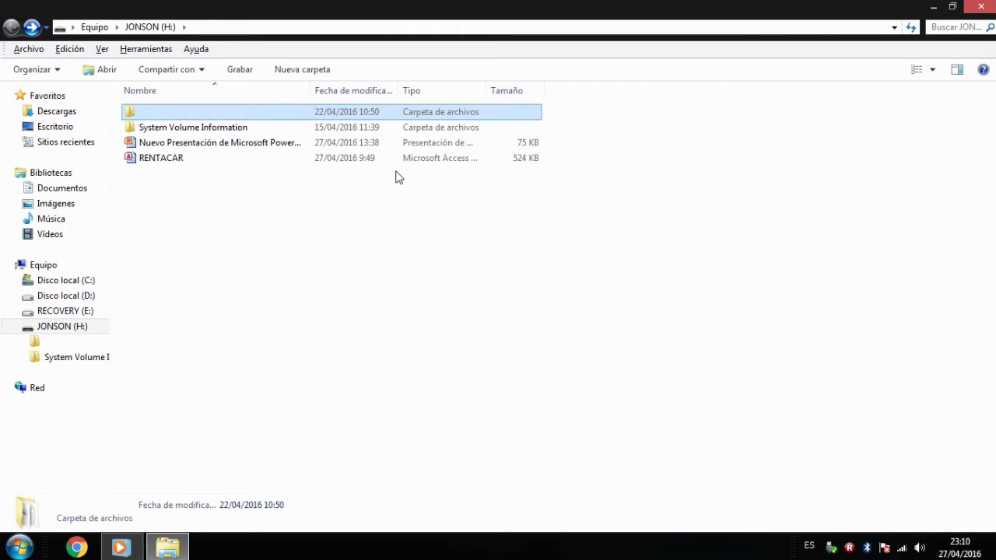
double_click(437, 128)
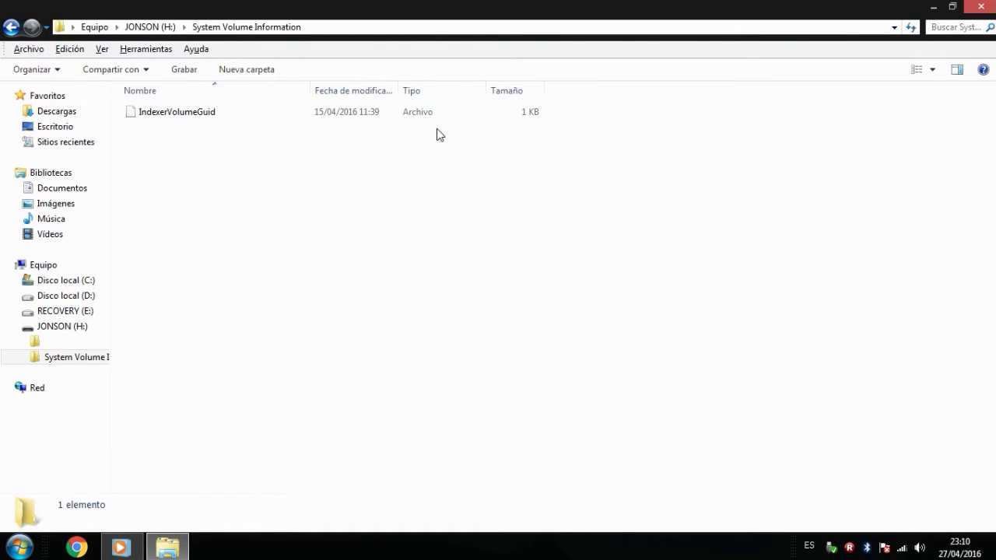
key(BackSpace)
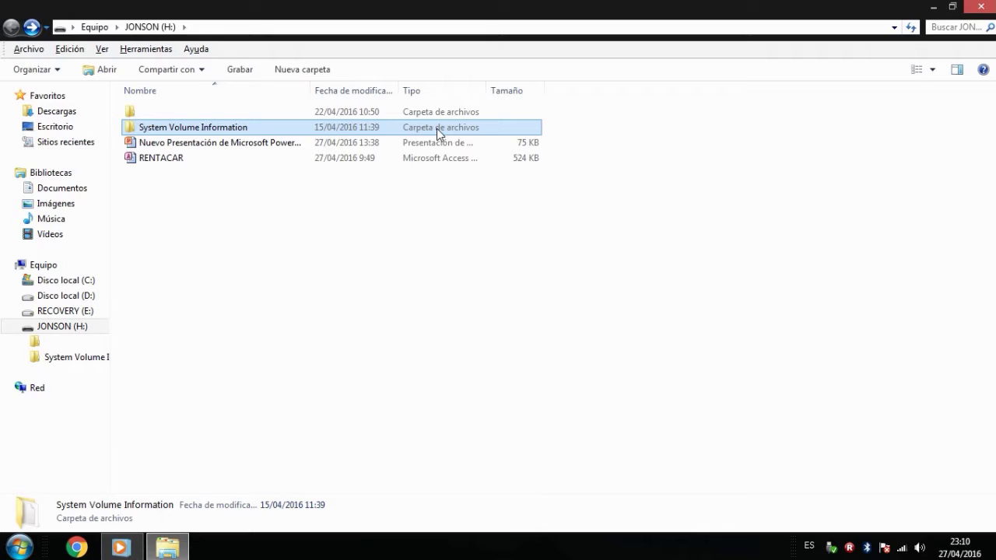
Move all files and the Copia de seguridad folder out of the unnamed folder into the root of drive H:.
click(457, 117)
double_click(458, 117)
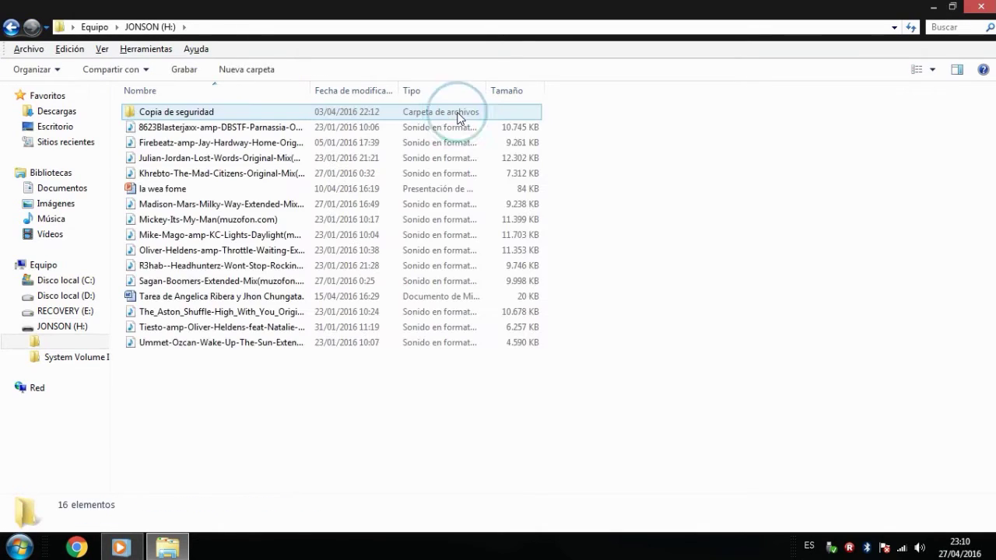
drag(406, 364, 432, 115)
right_click(432, 116)
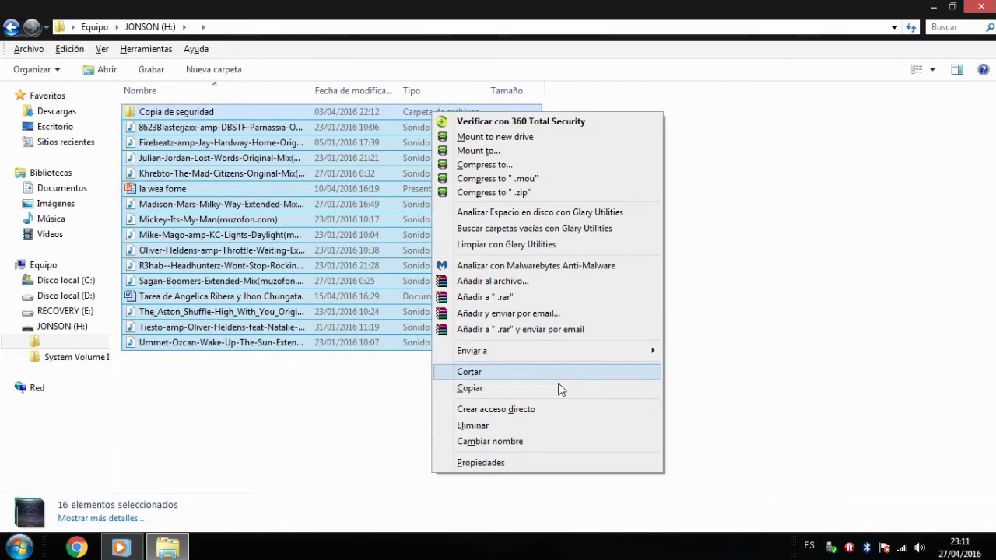
click(566, 374)
key(BackSpace)
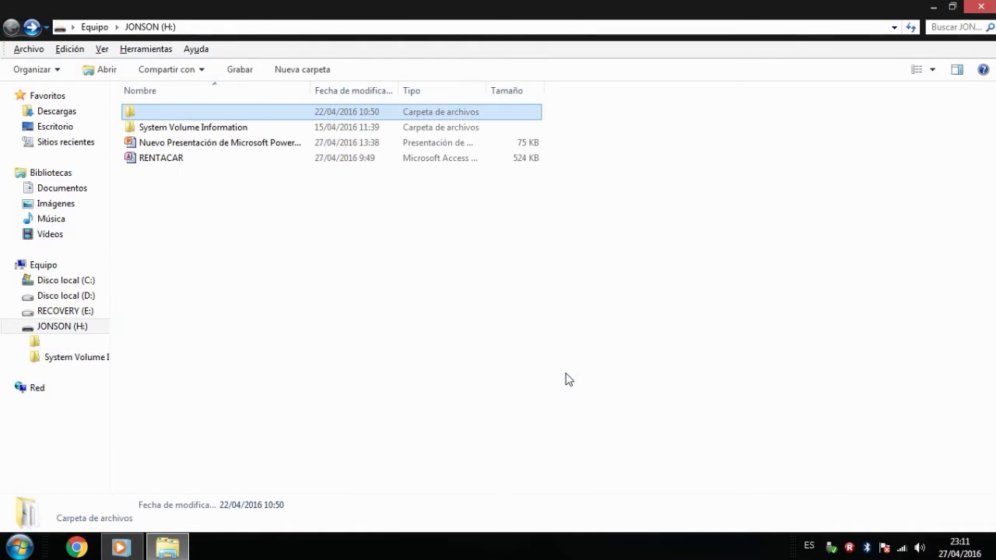
key(ctrl+v)
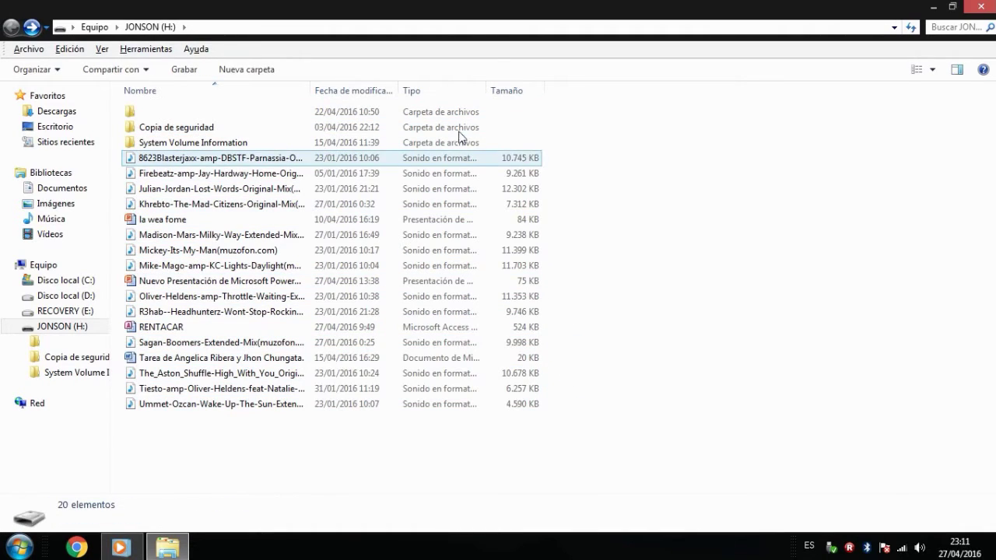
Check that the unnamed folder on drive H: is empty and permanently delete it.
double_click(440, 115)
key(BackSpace)
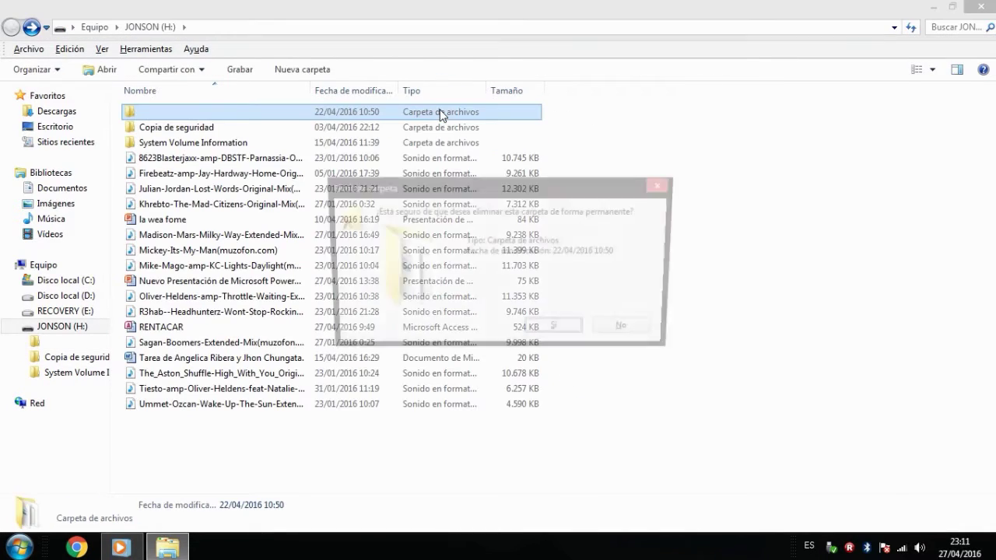
key(Delete)
key(Return)
key(Down)
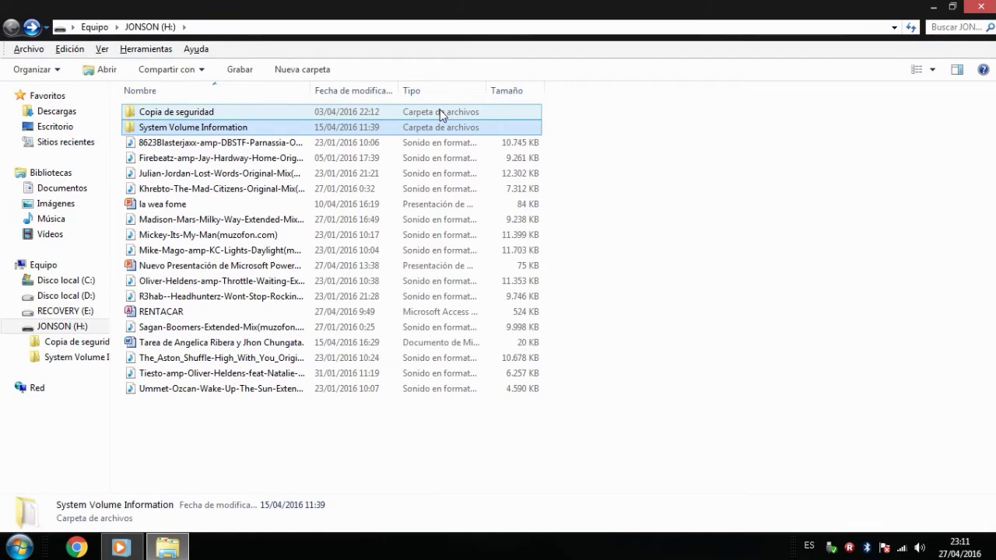
key(Delete)
key(Escape)
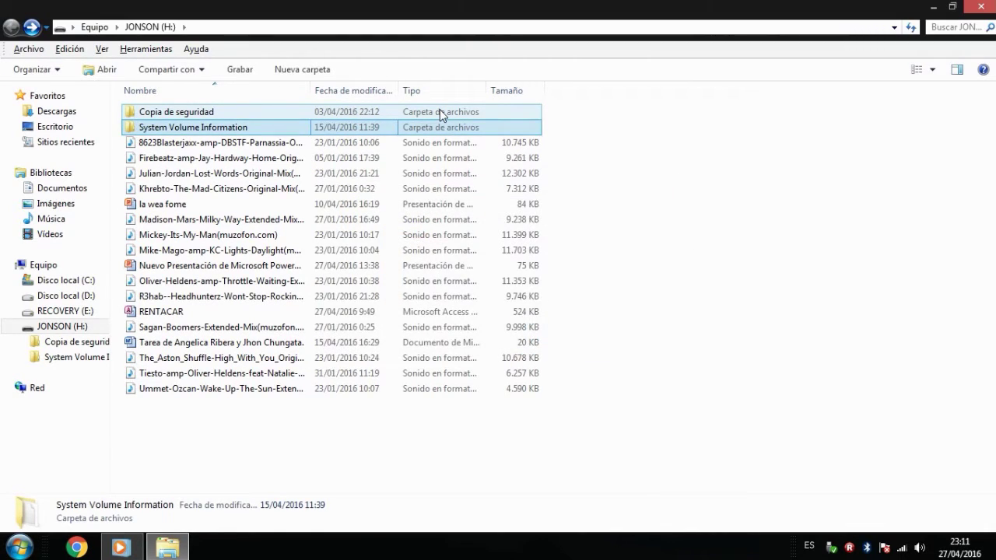
Refresh the file list of drive H: and check the contents of the moved Copia de seguridad folder.
click(298, 430)
right_click(298, 430)
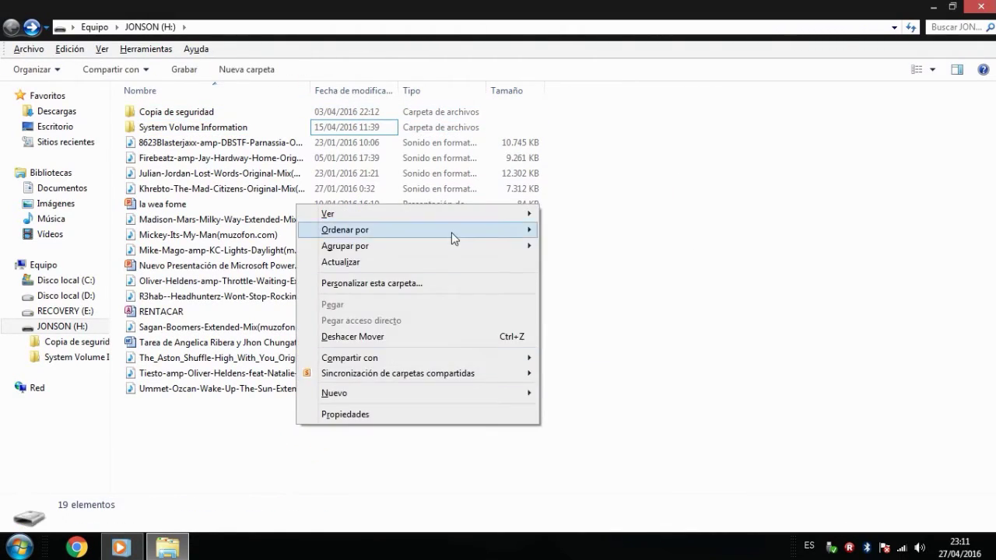
click(426, 266)
click(387, 142)
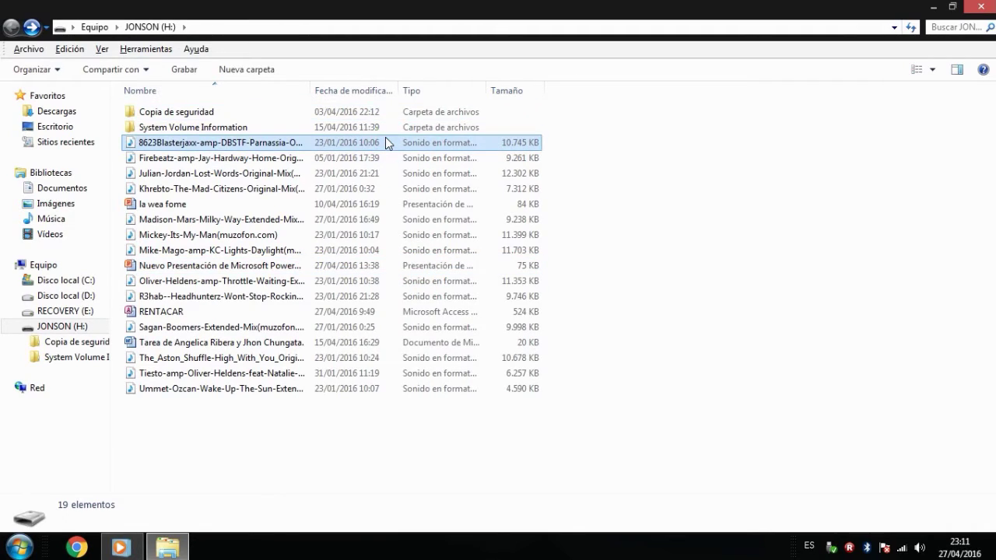
click(244, 112)
double_click(257, 114)
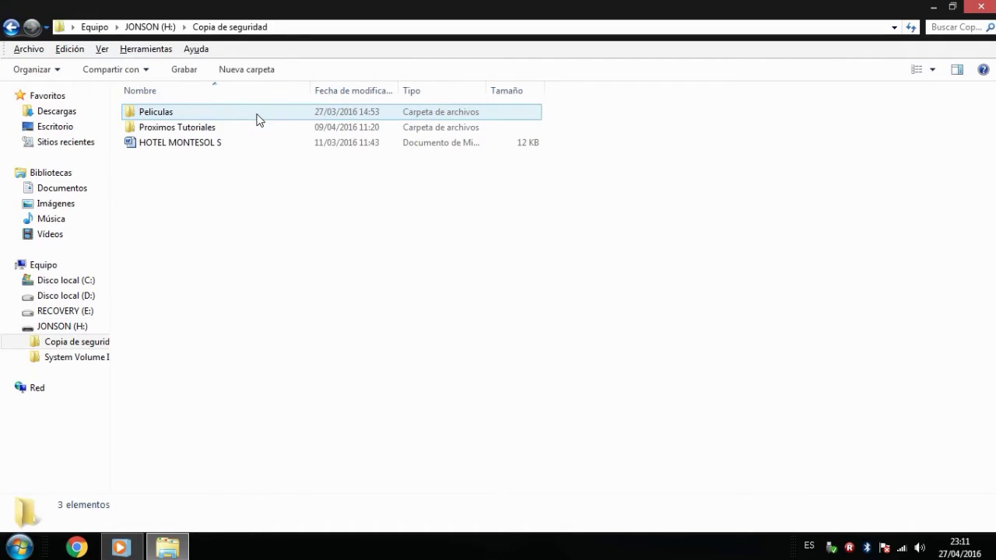
key(BackSpace)
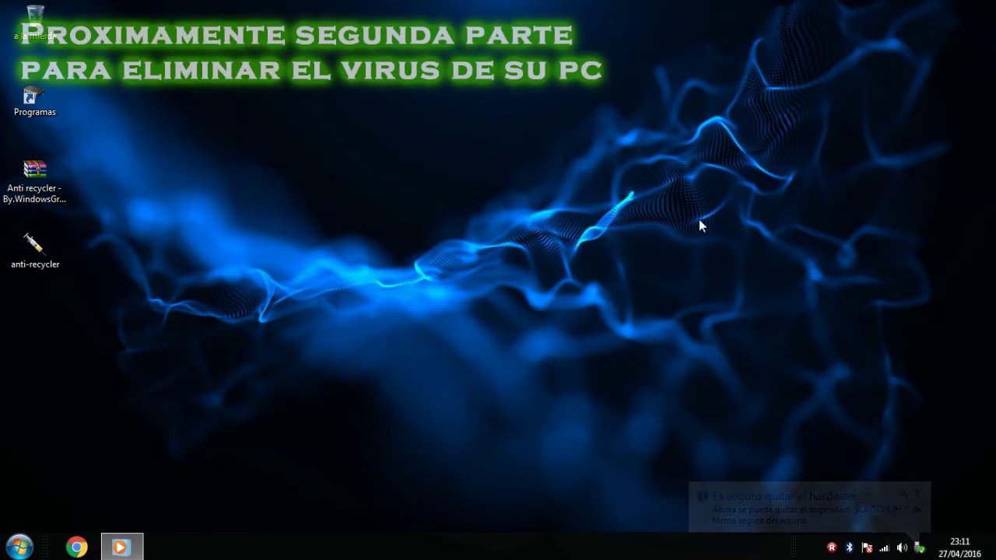
click(711, 161)
drag(436, 340, 794, 242)
drag(860, 115, 958, 93)
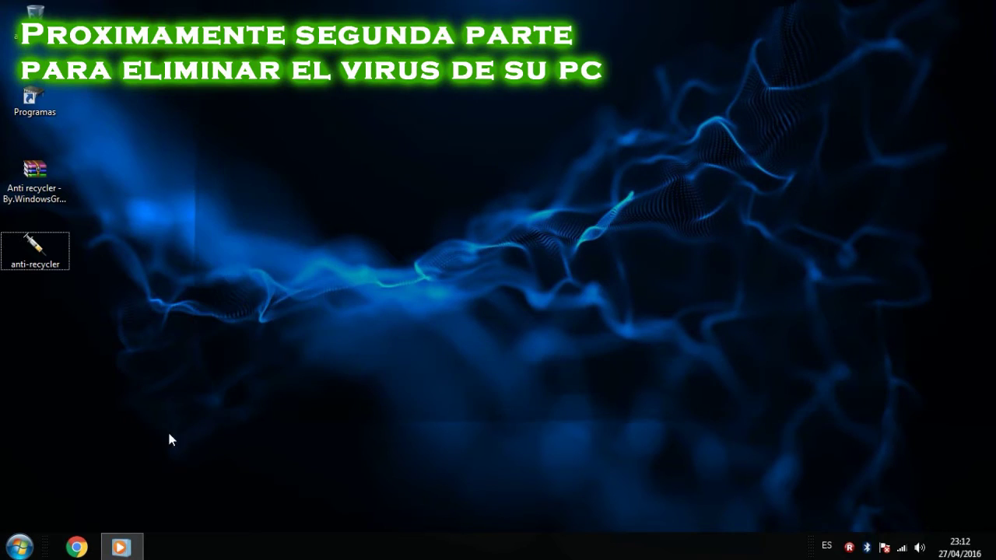
click(141, 442)
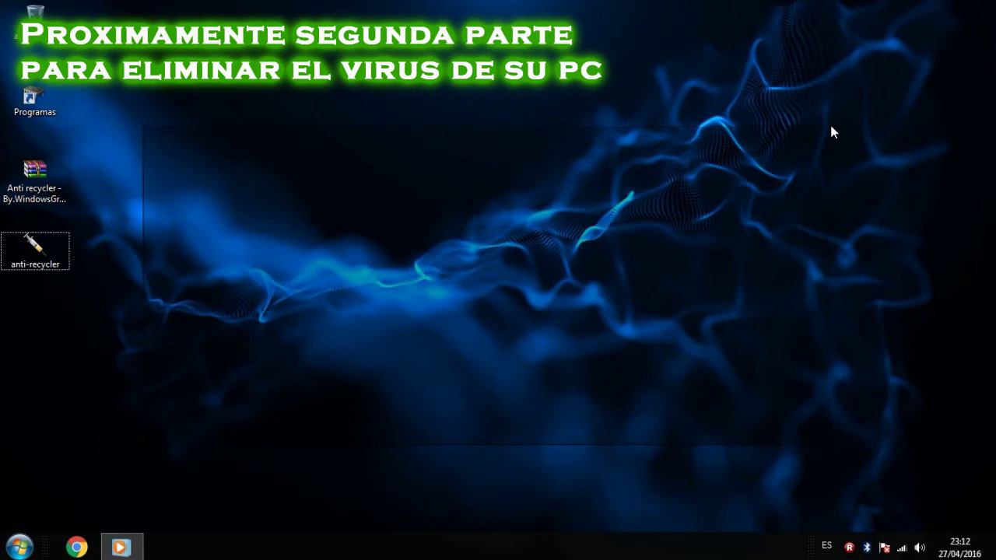